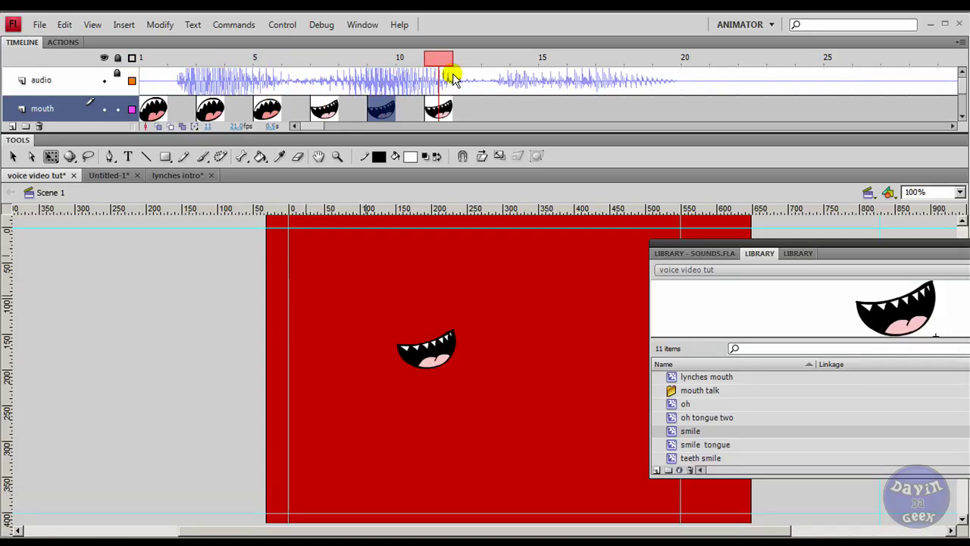
Step: Insert a new mouth keyframe after the last pose and delete its copied mouth
{"action": "left_click", "coordinate": [477, 110]}
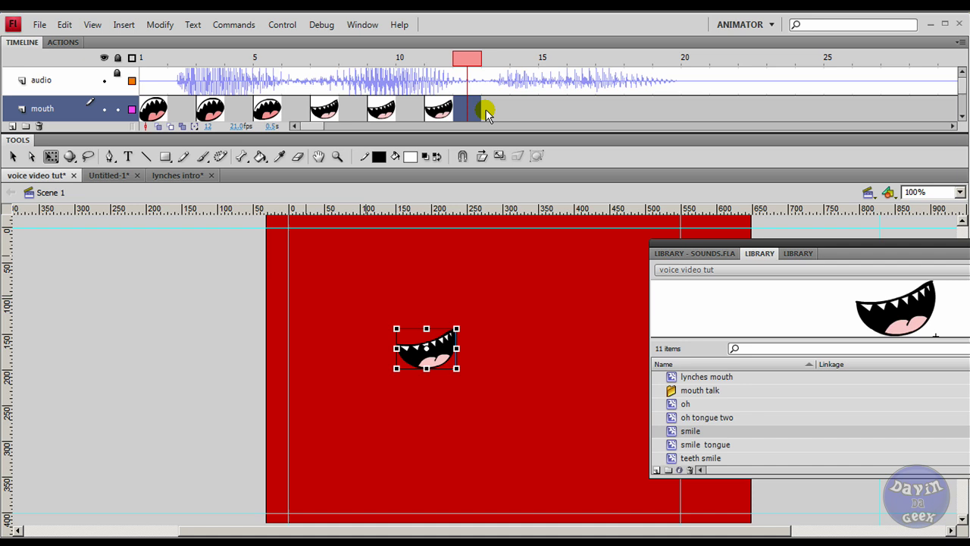
{"action": "left_click", "coordinate": [487, 110]}
{"action": "right_click", "coordinate": [488, 109]}
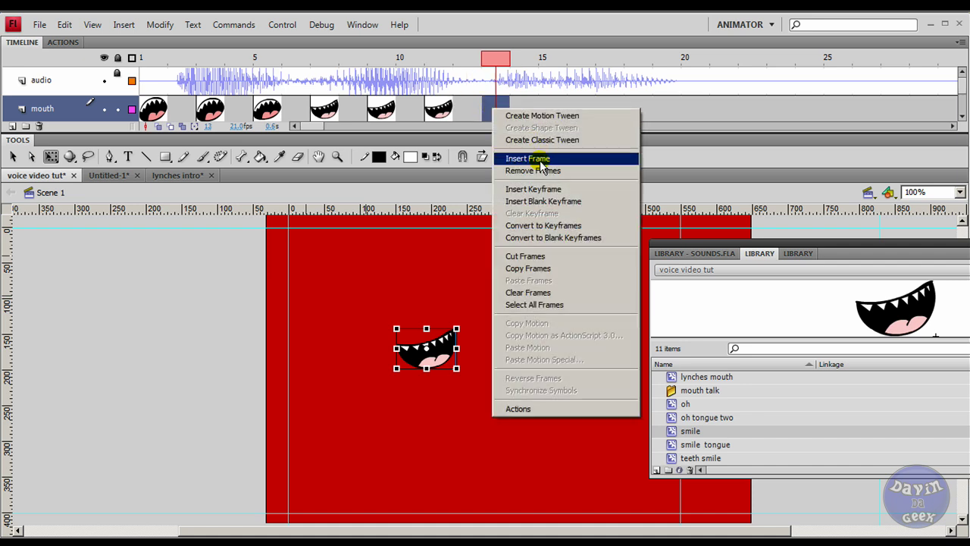
{"action": "left_click", "coordinate": [542, 189]}
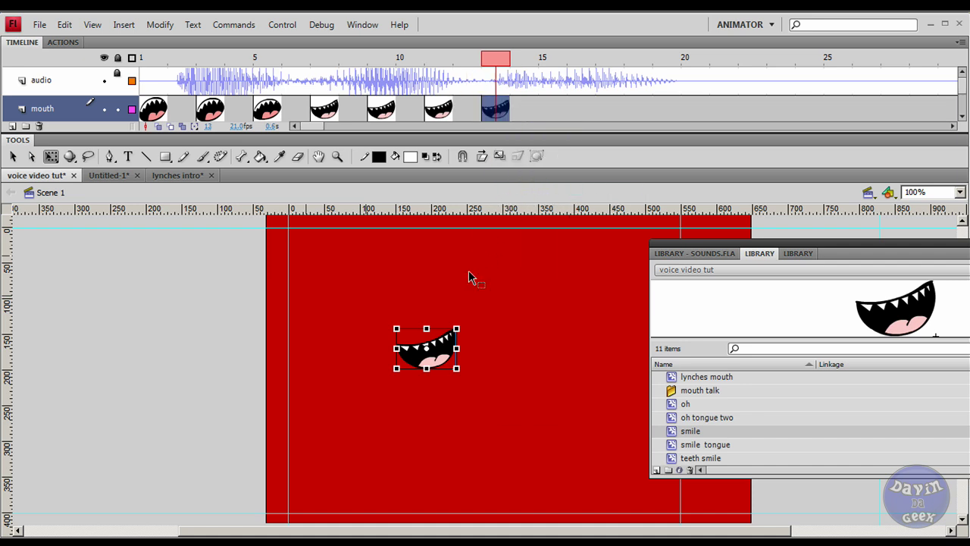
{"action": "key", "text": "Delete"}
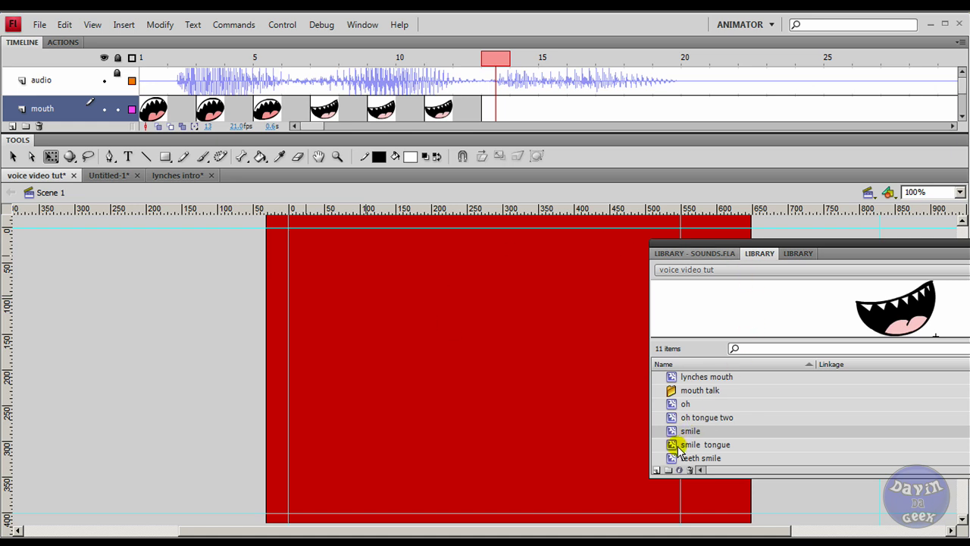
Step: Place a small 'smile tongue' mouth and align it over the previous pose using Onion Skin
{"action": "left_click_drag", "start_coordinate": [673, 447], "coordinate": [461, 366]}
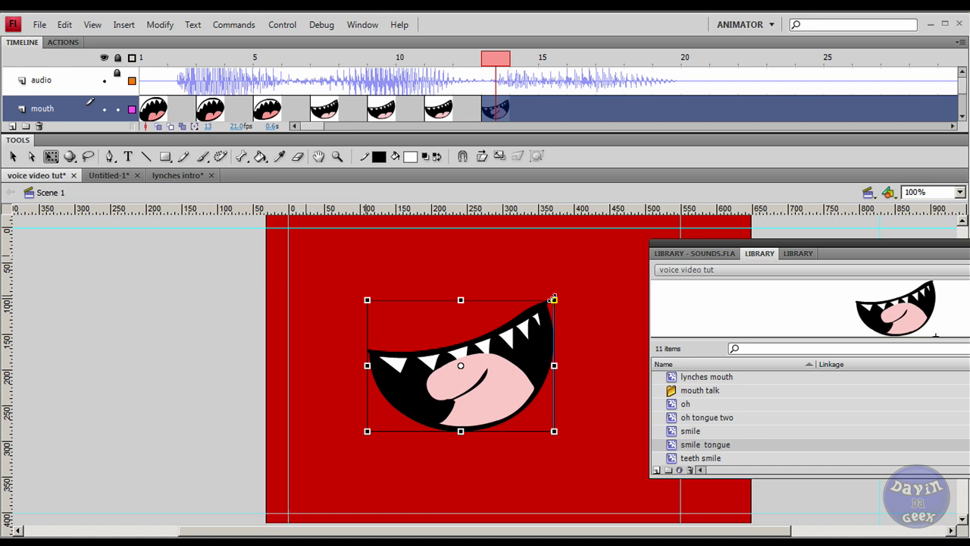
{"action": "left_click_drag", "start_coordinate": [553, 299], "coordinate": [479, 356]}
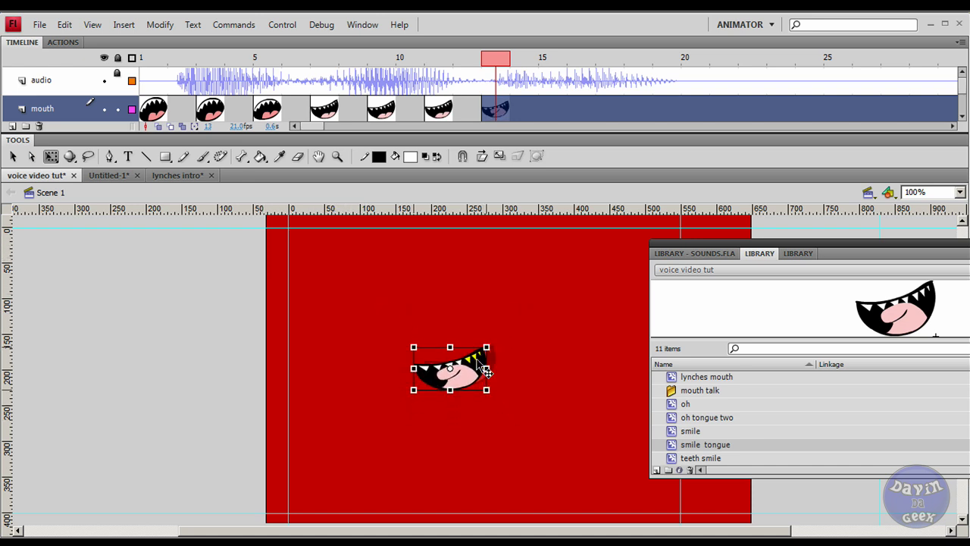
{"action": "left_click_drag", "start_coordinate": [483, 370], "coordinate": [472, 402]}
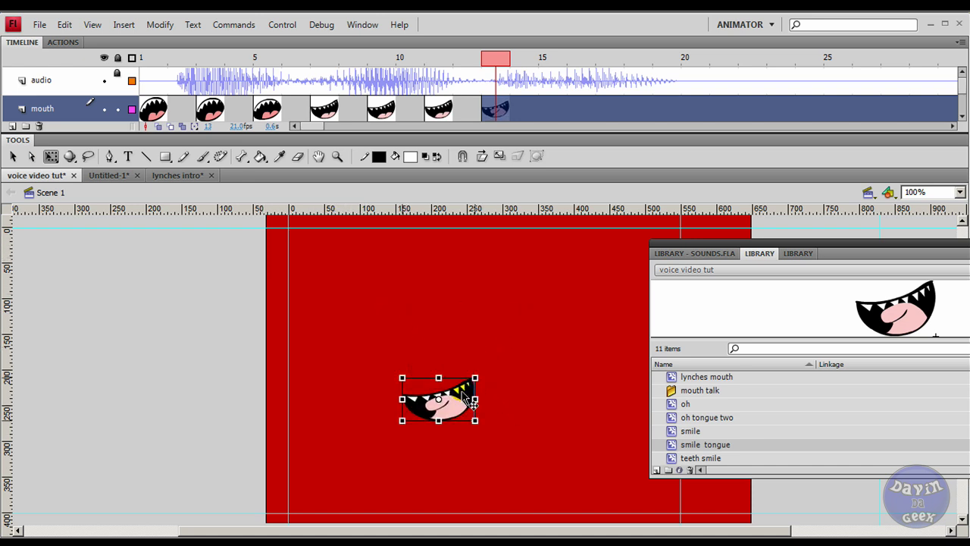
{"action": "left_click", "coordinate": [170, 126]}
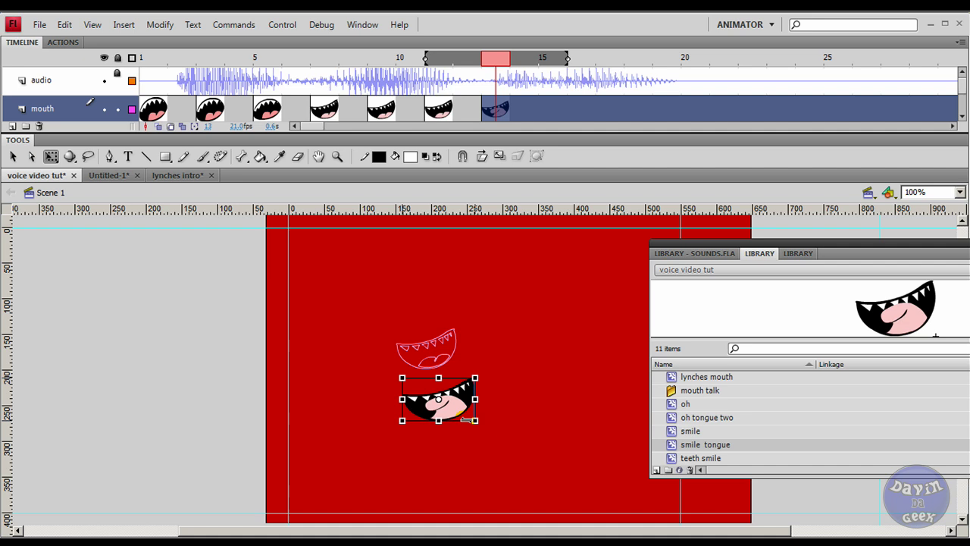
{"action": "left_click_drag", "start_coordinate": [465, 418], "coordinate": [460, 318]}
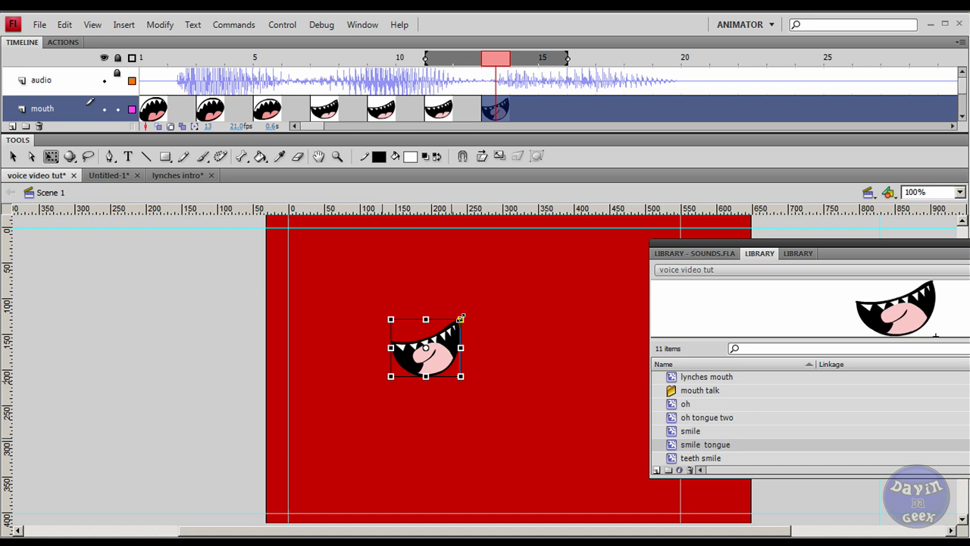
{"action": "mouse_move", "coordinate": [472, 56]}
{"action": "left_mouse_down"}
{"action": "mouse_move", "coordinate": [191, 28]}
{"action": "mouse_move", "coordinate": [541, 33]}
{"action": "left_mouse_up"}
Step: Insert a keyframe at frame 15 and delete its copied mouth instance
{"action": "left_click", "coordinate": [561, 113]}
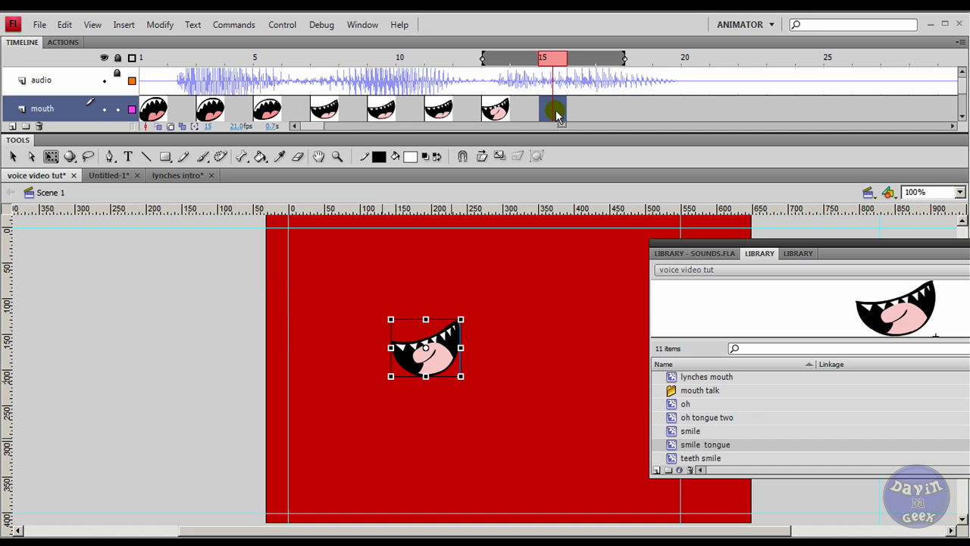
{"action": "right_click", "coordinate": [555, 110]}
{"action": "left_click", "coordinate": [591, 191]}
{"action": "left_click", "coordinate": [428, 349]}
{"action": "key", "text": "Delete"}
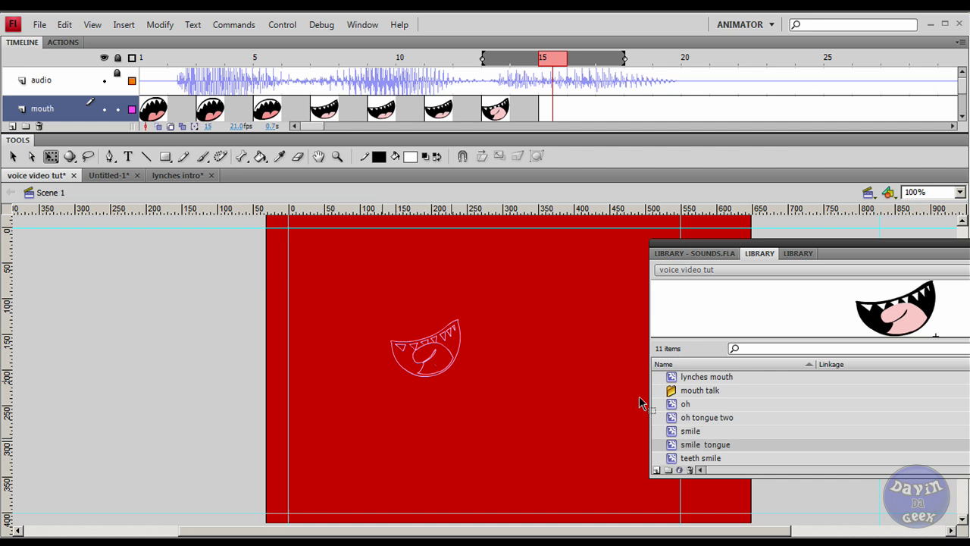
Step: Place the 'smile' mouth from the Library and scale it down with Free Transform
{"action": "left_click", "coordinate": [673, 418]}
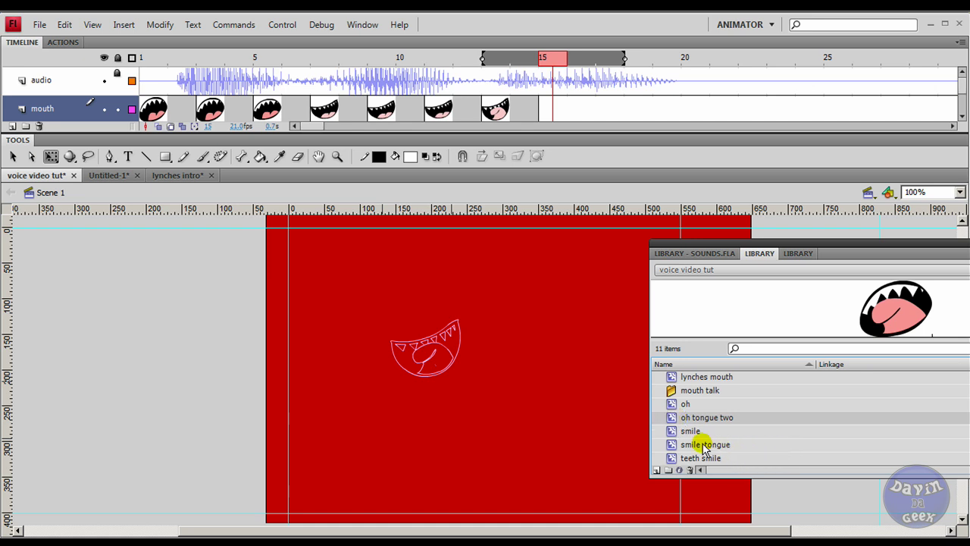
{"action": "left_click", "coordinate": [671, 432]}
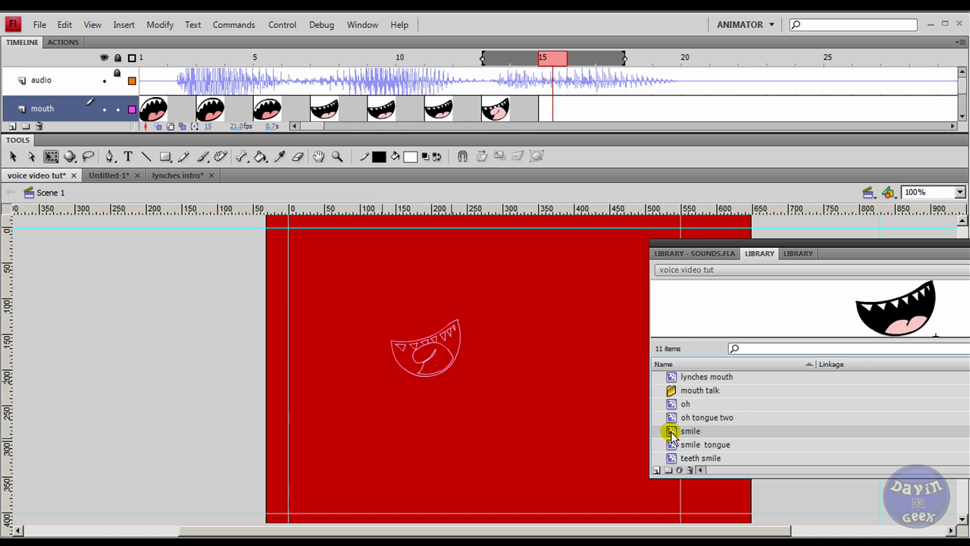
{"action": "left_click_drag", "start_coordinate": [671, 433], "coordinate": [441, 356]}
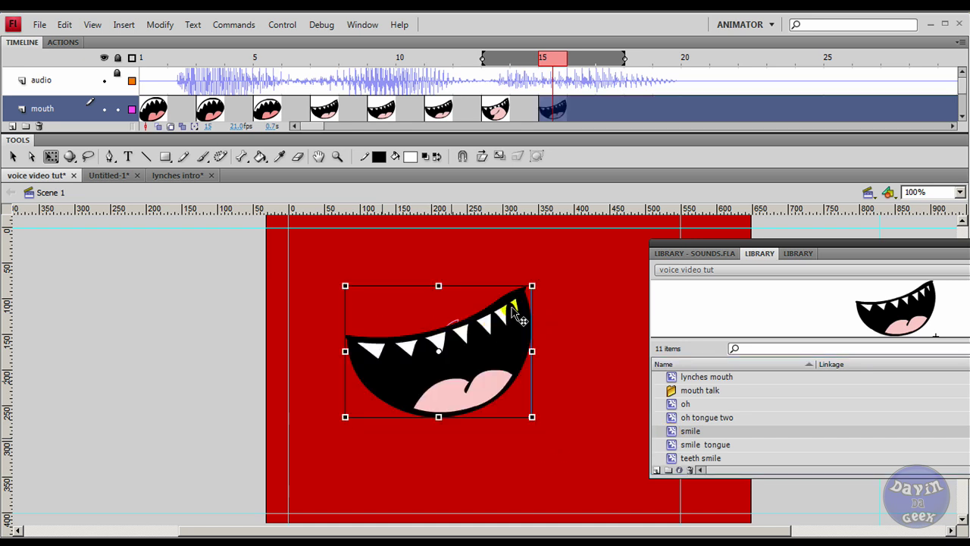
{"action": "mouse_move", "coordinate": [532, 287]}
{"action": "left_mouse_down"}
{"action": "mouse_move", "coordinate": [459, 344]}
{"action": "mouse_move", "coordinate": [479, 312]}
{"action": "left_mouse_up"}
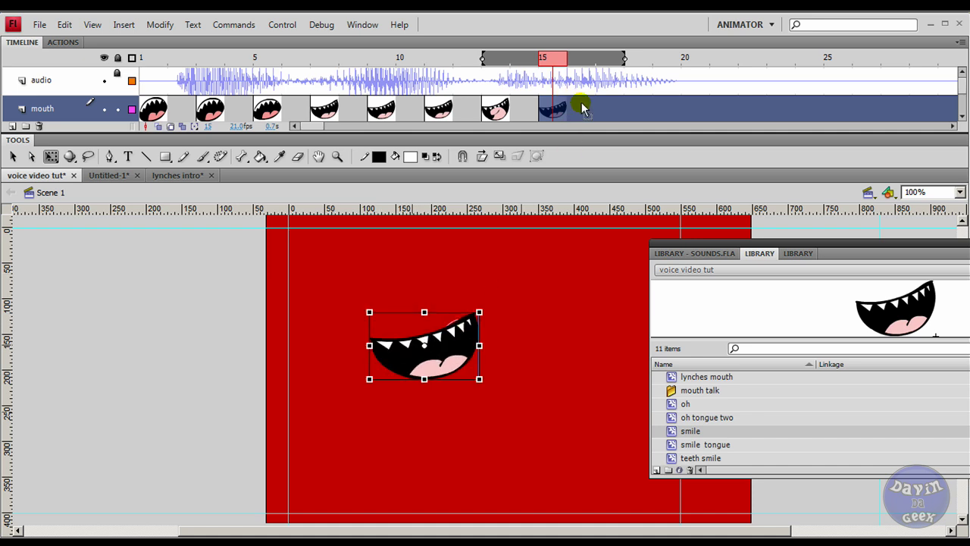
Step: Insert a keyframe with a slightly shrunk smile mouth, then run and close a Ctrl+Enter test movie
{"action": "left_click", "coordinate": [616, 109]}
{"action": "right_click", "coordinate": [620, 111]}
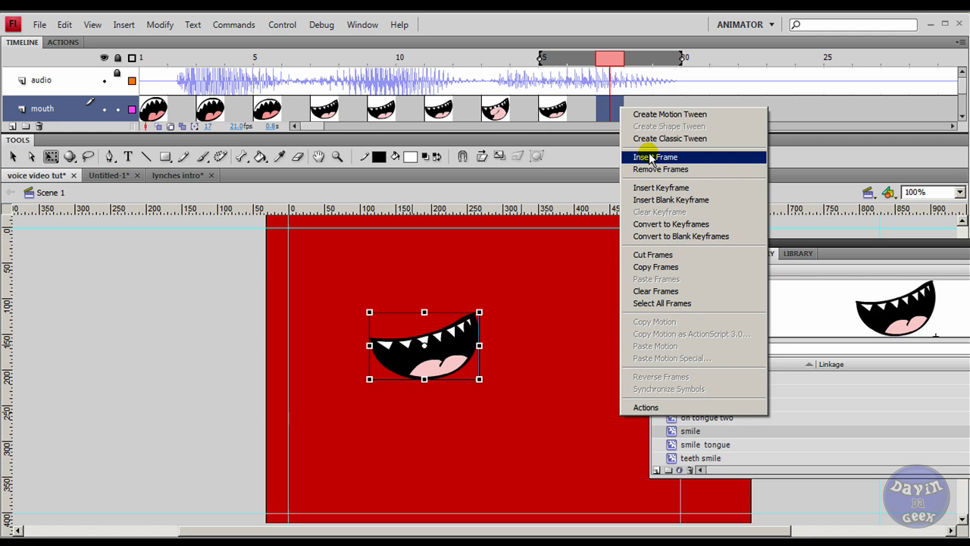
{"action": "left_click", "coordinate": [641, 188]}
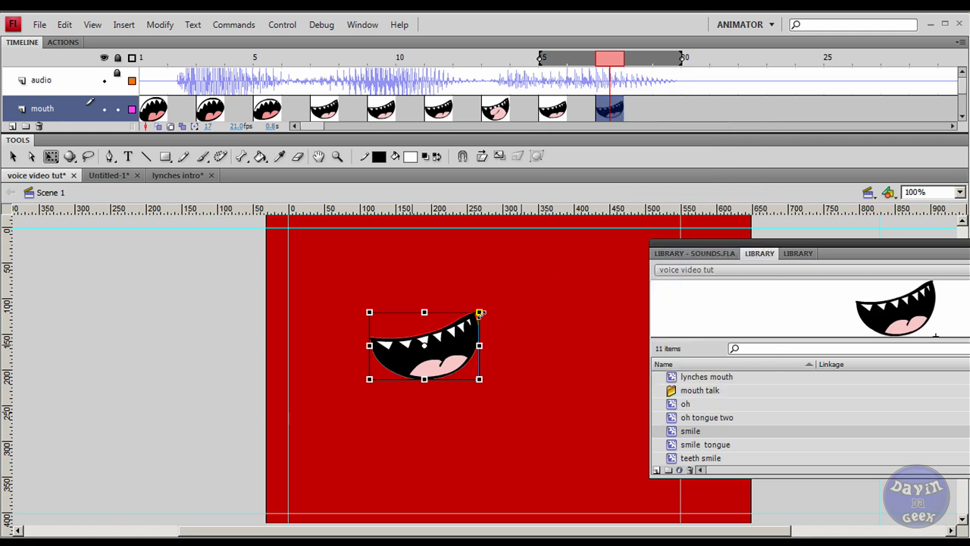
{"action": "left_click_drag", "start_coordinate": [479, 312], "coordinate": [466, 319]}
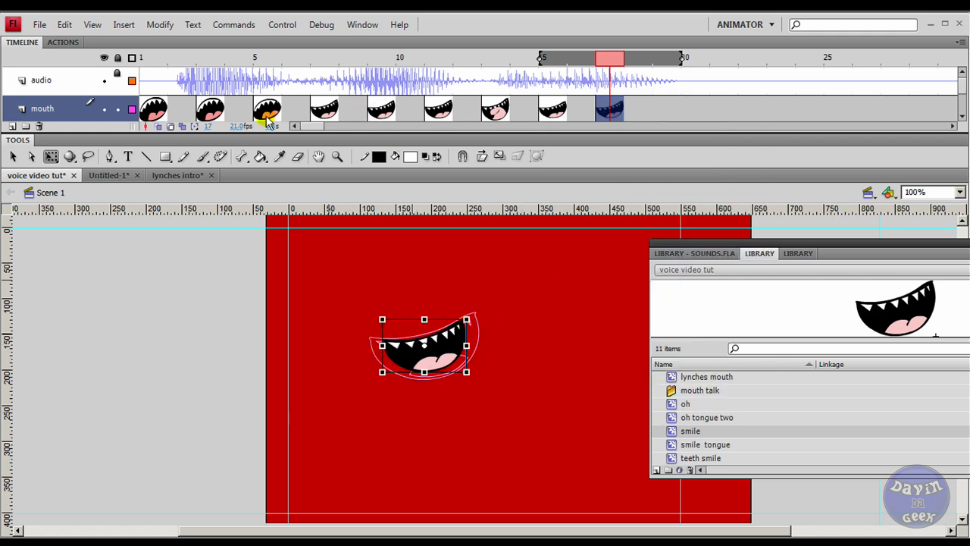
{"action": "key", "text": "ctrl+Return"}
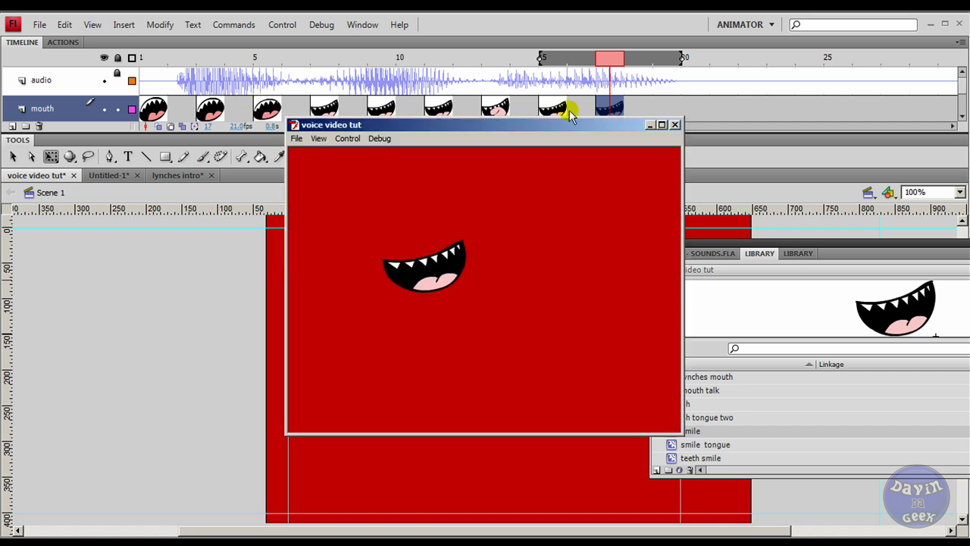
{"action": "left_click", "coordinate": [677, 125]}
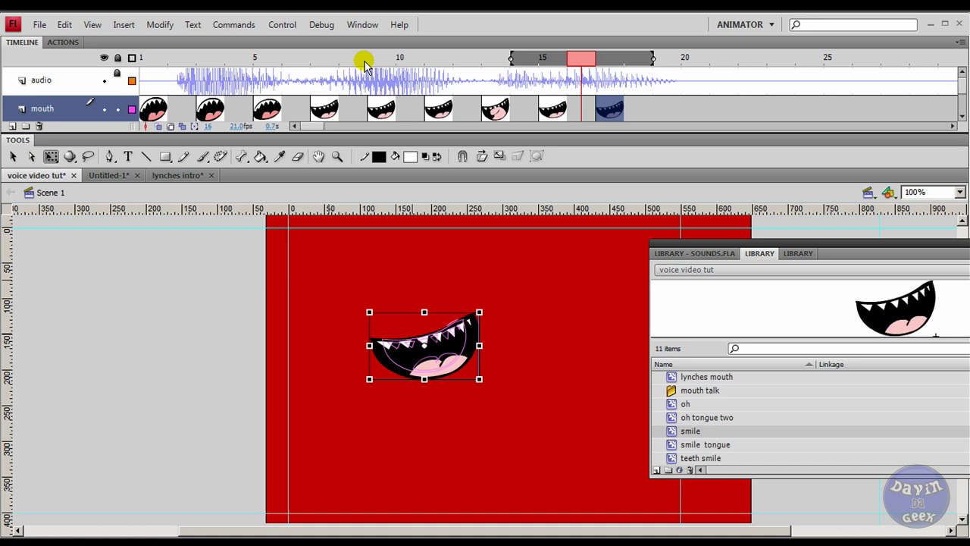
Step: Turn off Onion Skin and play the animation from frame 1
{"action": "left_click", "coordinate": [152, 57]}
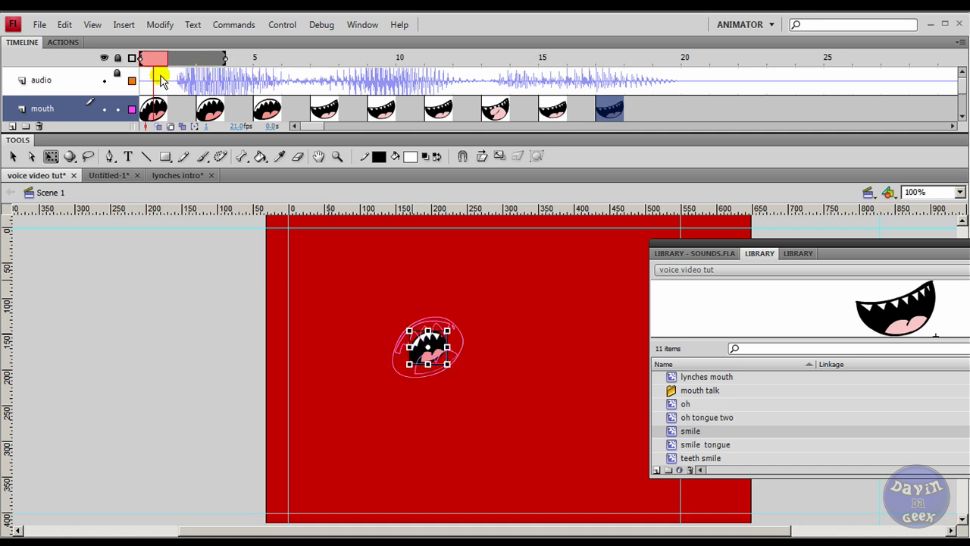
{"action": "left_click", "coordinate": [170, 125]}
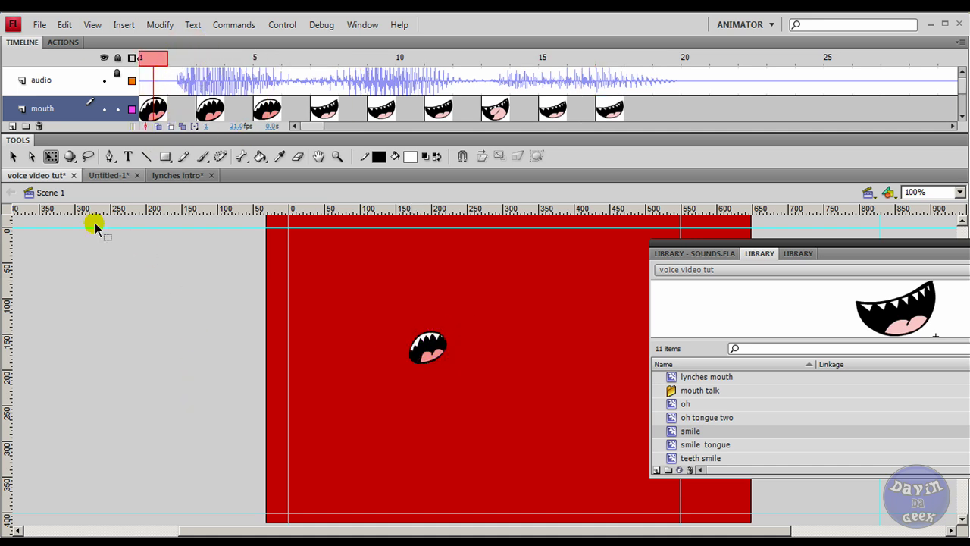
{"action": "key", "text": "Return"}
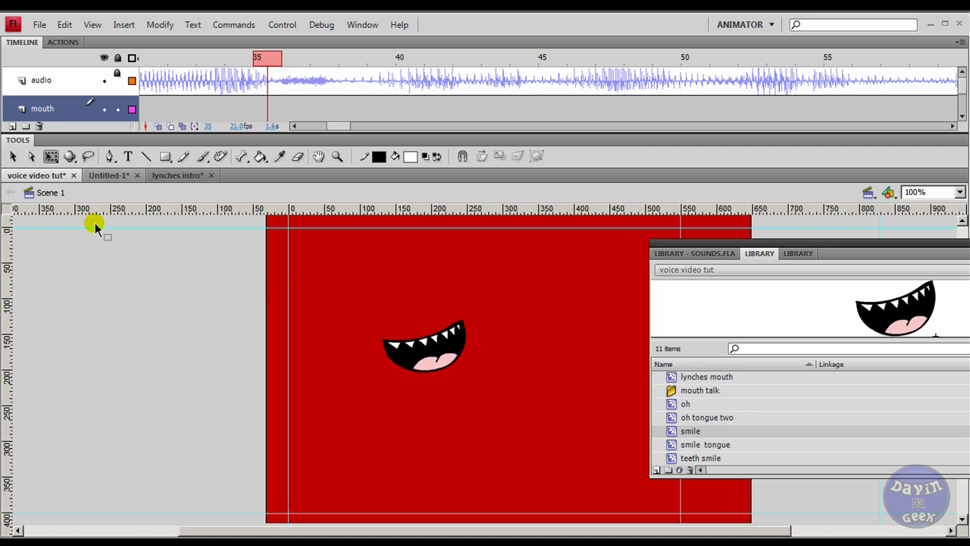
{"action": "left_click", "coordinate": [353, 108]}
{"action": "left_click_drag", "start_coordinate": [340, 126], "coordinate": [288, 126]}
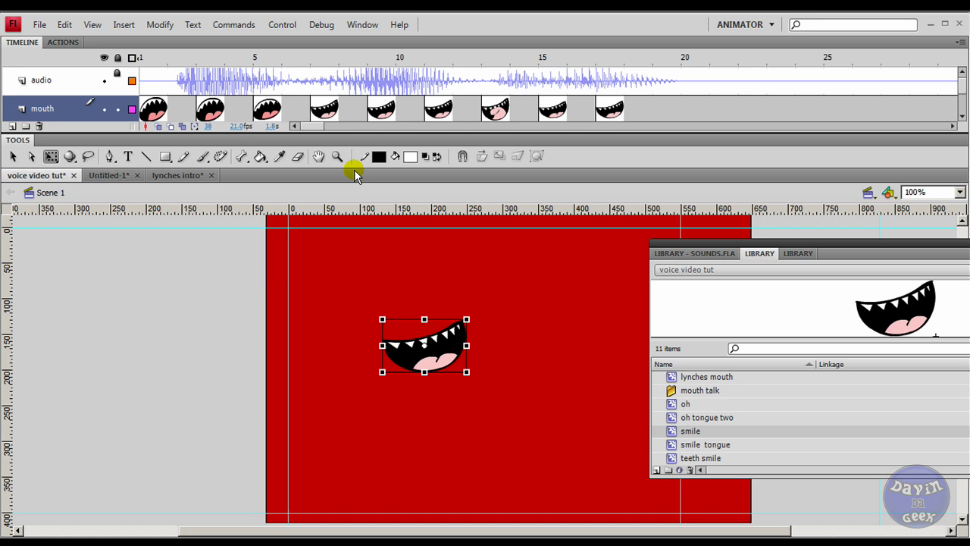
{"action": "left_click_drag", "start_coordinate": [310, 130], "coordinate": [325, 131]}
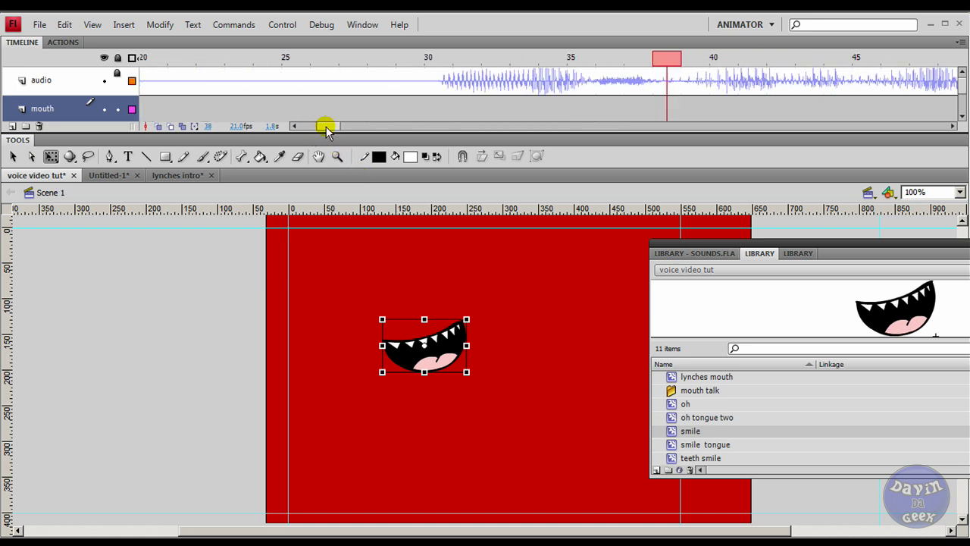
Step: Play the soundtrack from frame 30, then scrub back to the latest mouth keyframes
{"action": "left_click", "coordinate": [436, 63]}
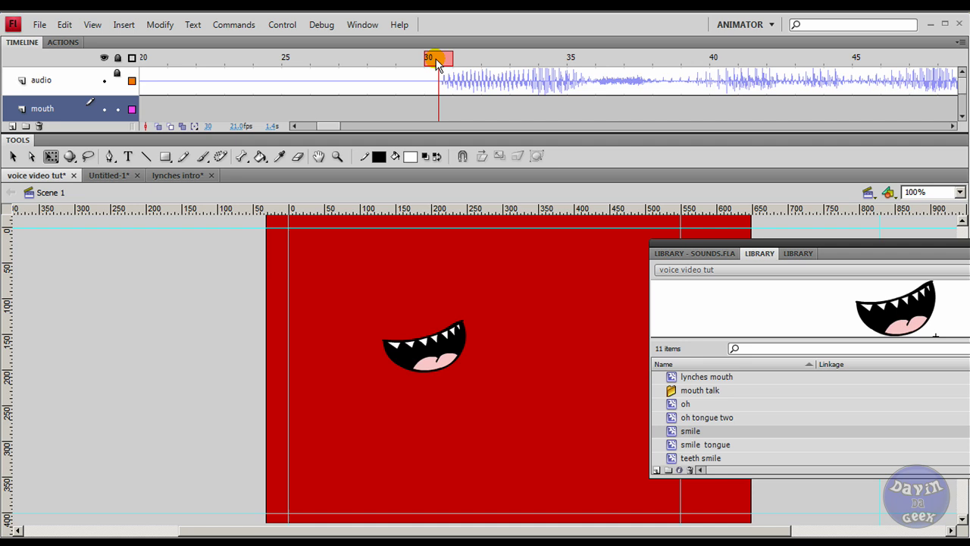
{"action": "key", "text": "Return"}
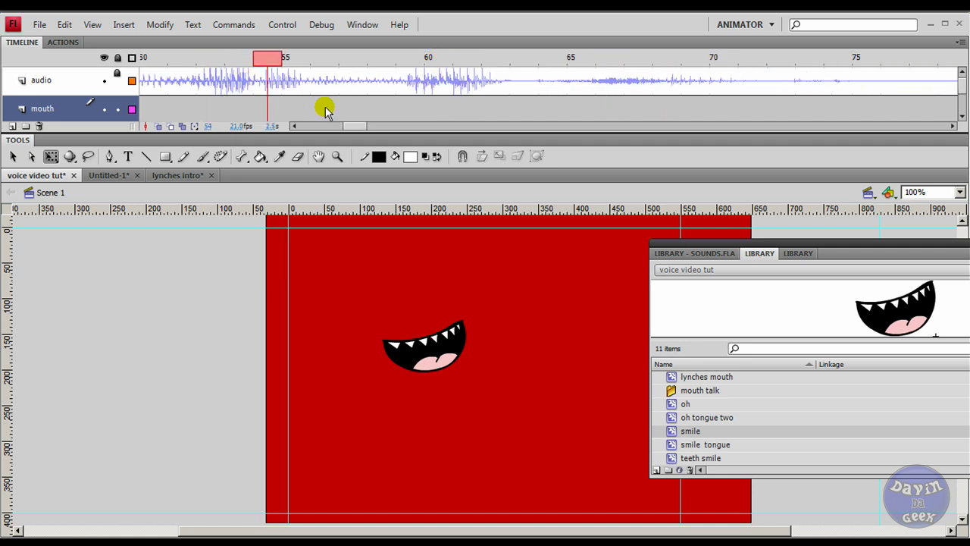
{"action": "left_click_drag", "start_coordinate": [354, 125], "coordinate": [338, 127]}
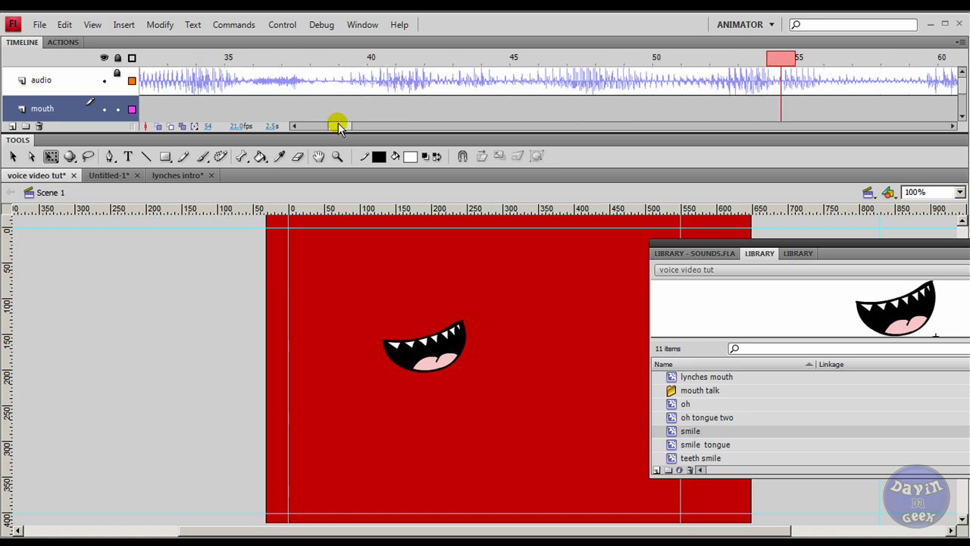
{"action": "left_click", "coordinate": [353, 58]}
{"action": "mouse_move", "coordinate": [356, 107]}
{"action": "left_mouse_down"}
{"action": "mouse_move", "coordinate": [580, 97]}
{"action": "mouse_move", "coordinate": [657, 111]}
{"action": "left_mouse_up"}
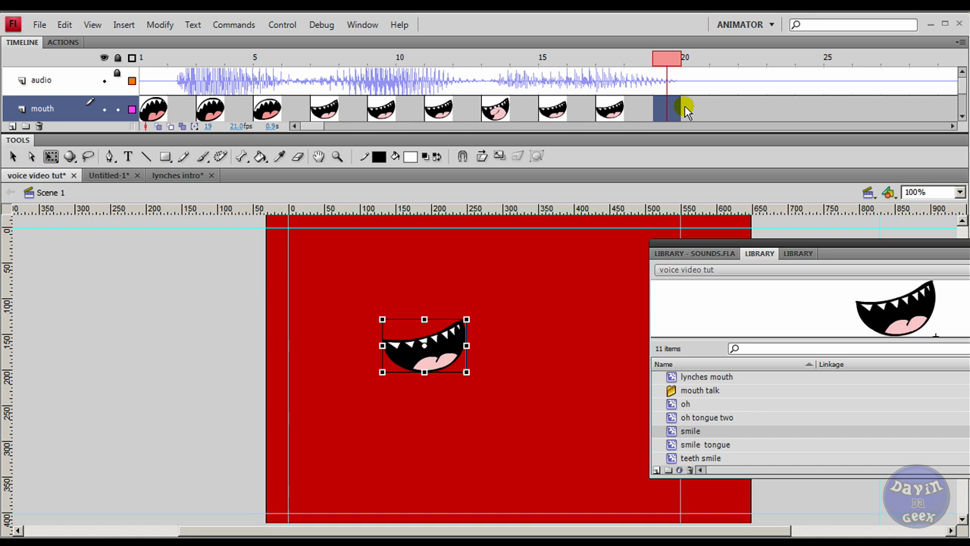
Step: Make frame 19 a keyframe and replace its mouth with a shrunken 'oh' symbol
{"action": "right_click", "coordinate": [676, 110]}
{"action": "left_click", "coordinate": [716, 187]}
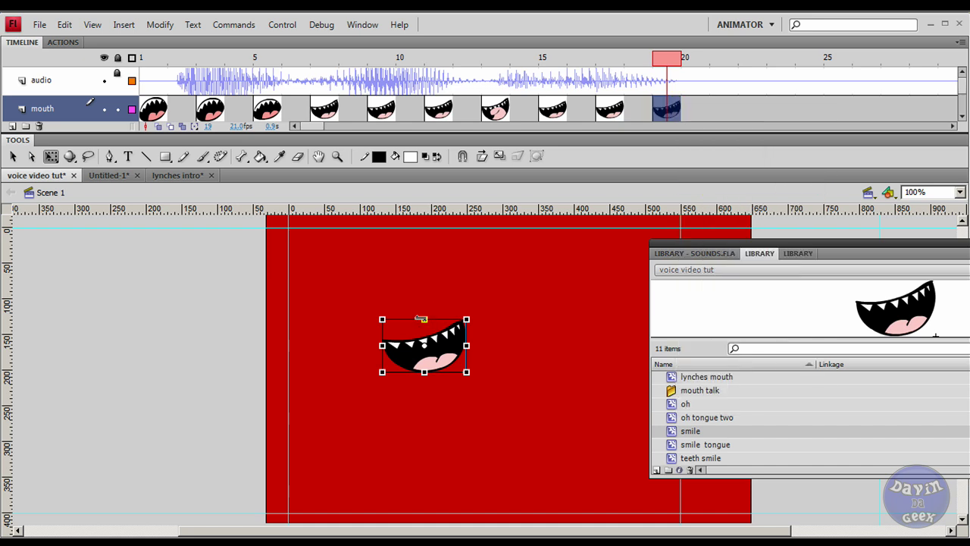
{"action": "key", "text": "Delete"}
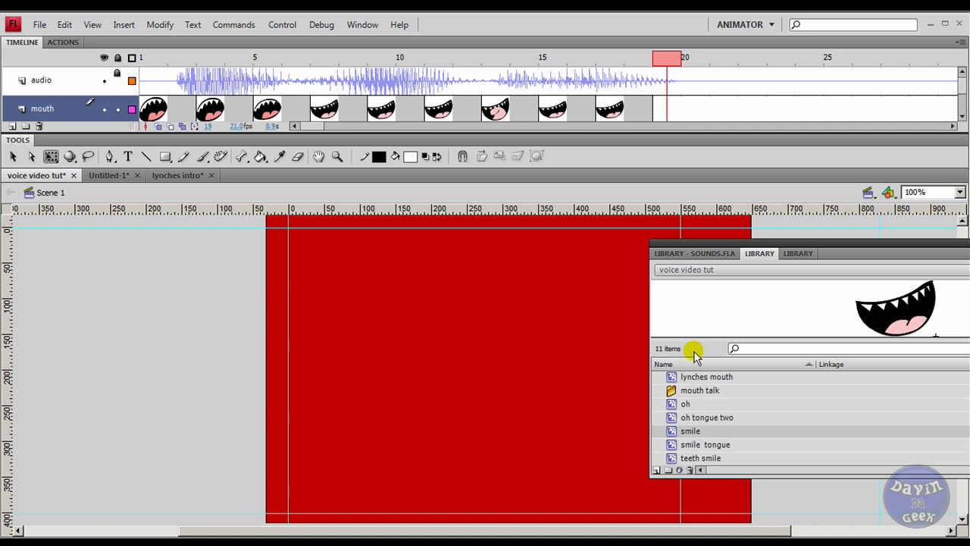
{"action": "left_click", "coordinate": [672, 419]}
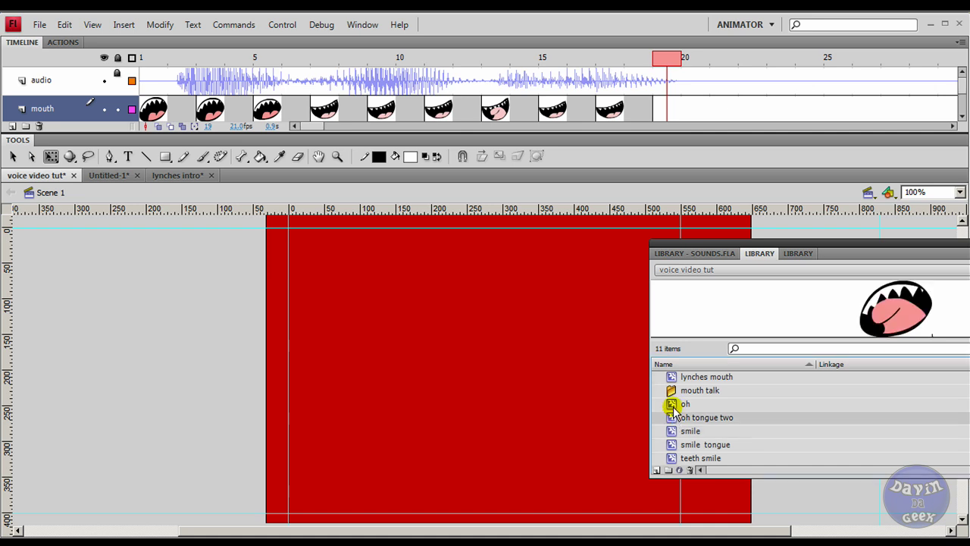
{"action": "left_click_drag", "start_coordinate": [672, 405], "coordinate": [441, 392]}
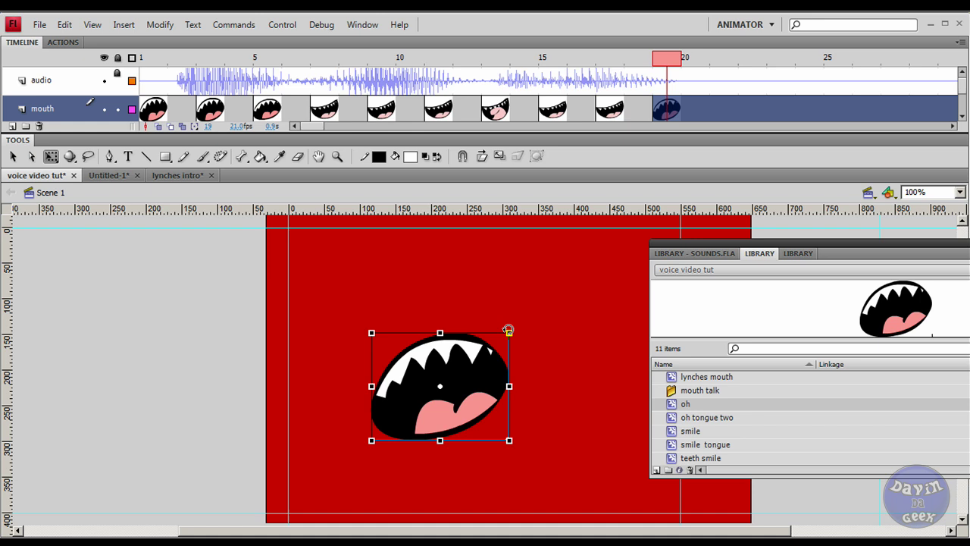
{"action": "left_click_drag", "start_coordinate": [508, 332], "coordinate": [479, 349]}
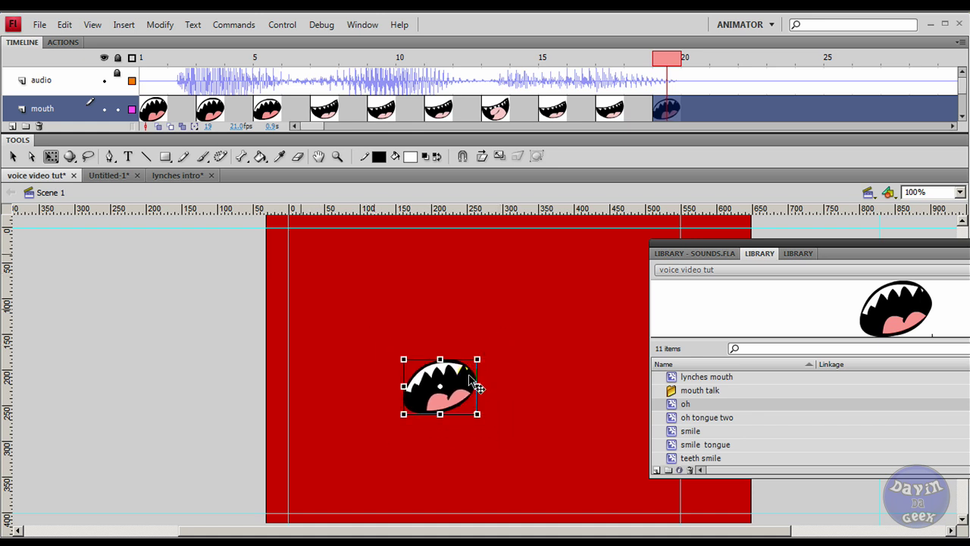
{"action": "left_click_drag", "start_coordinate": [476, 385], "coordinate": [446, 382]}
Step: Align the 'oh' mouth over the previous pose with Onion Skin, fine-tuning its size and position
{"action": "mouse_move", "coordinate": [660, 65]}
{"action": "left_mouse_down"}
{"action": "mouse_move", "coordinate": [505, 73]}
{"action": "mouse_move", "coordinate": [666, 87]}
{"action": "left_mouse_up"}
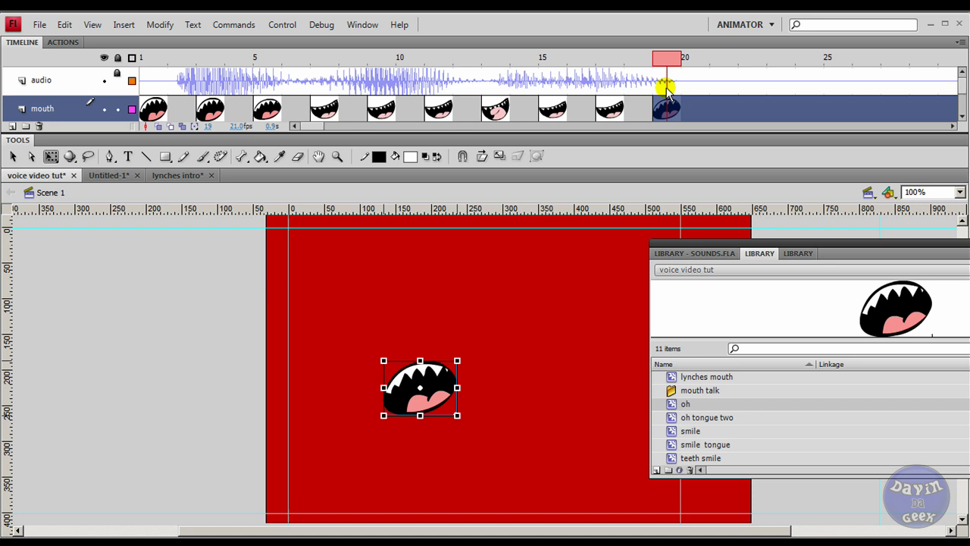
{"action": "left_click_drag", "start_coordinate": [447, 386], "coordinate": [433, 373]}
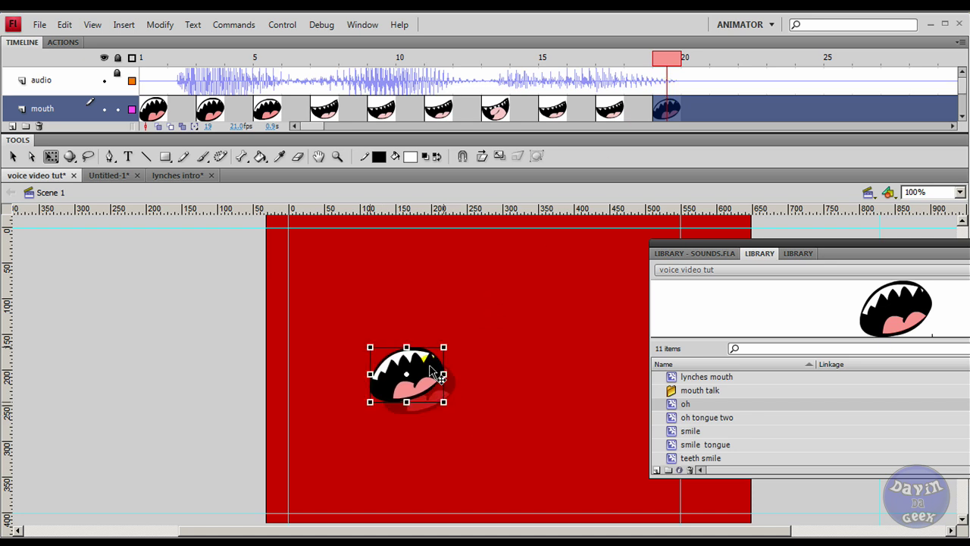
{"action": "left_click", "coordinate": [172, 126]}
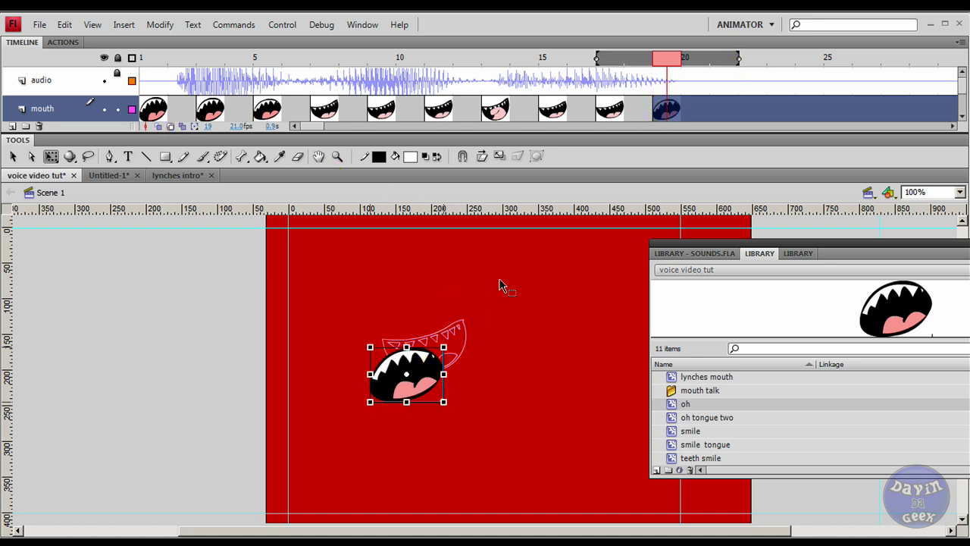
{"action": "left_click_drag", "start_coordinate": [397, 402], "coordinate": [410, 377]}
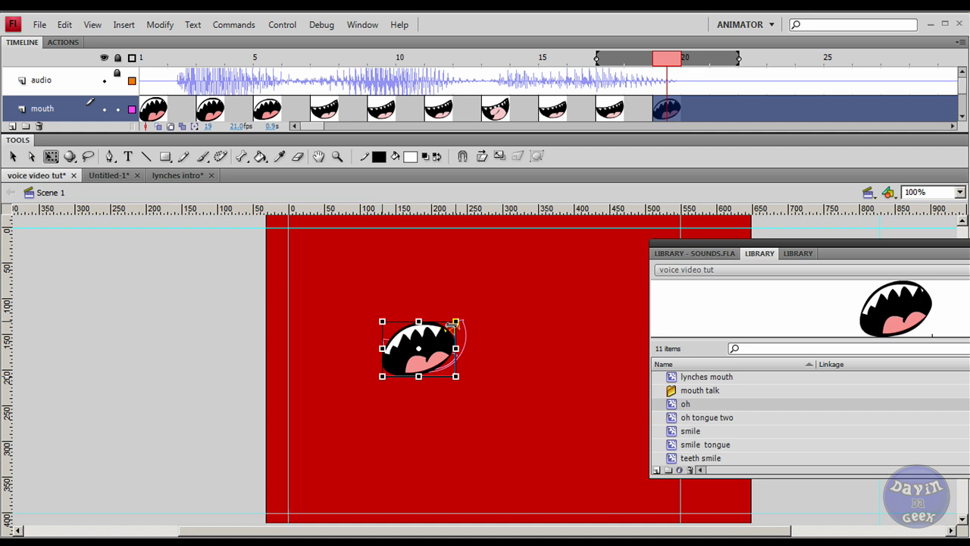
{"action": "left_click_drag", "start_coordinate": [453, 322], "coordinate": [415, 356]}
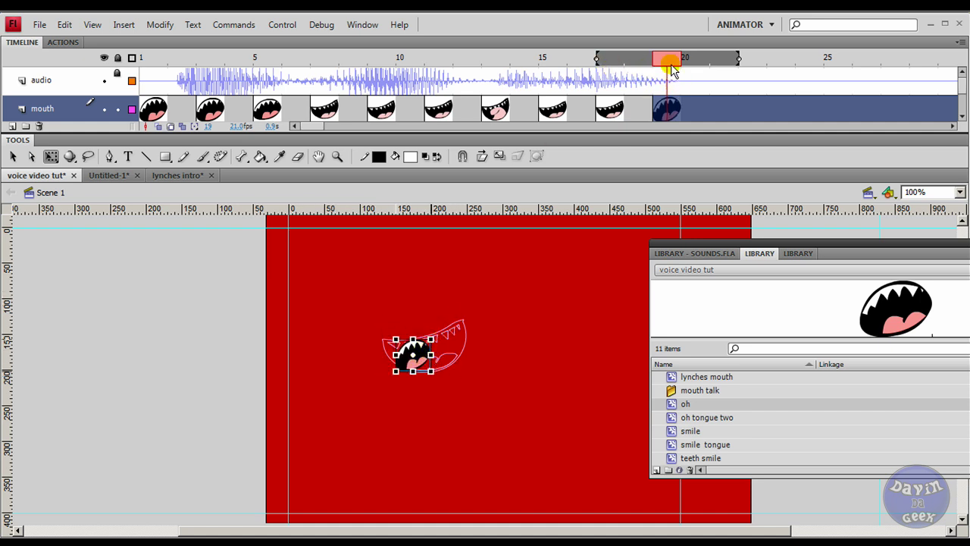
{"action": "left_click_drag", "start_coordinate": [671, 68], "coordinate": [656, 111]}
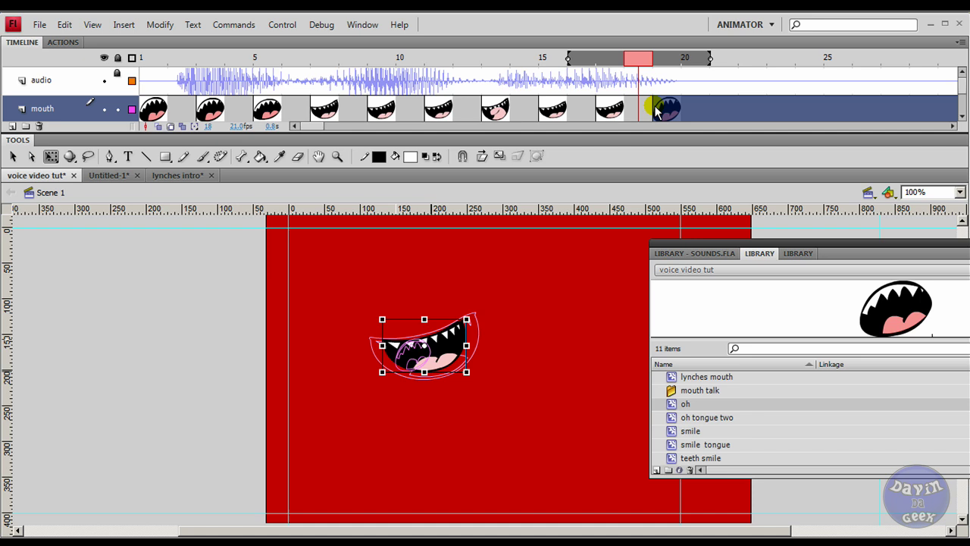
{"action": "left_click", "coordinate": [699, 110]}
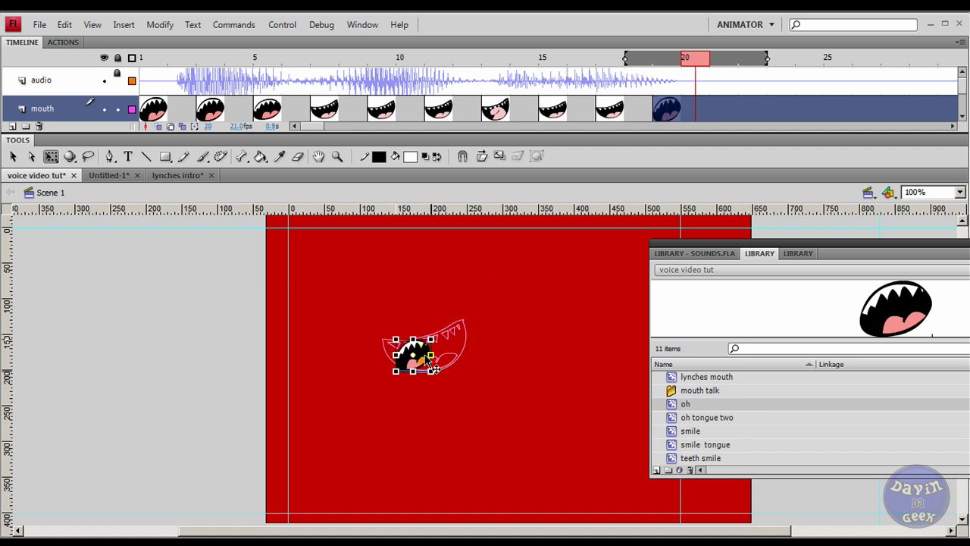
{"action": "left_click_drag", "start_coordinate": [427, 361], "coordinate": [421, 357]}
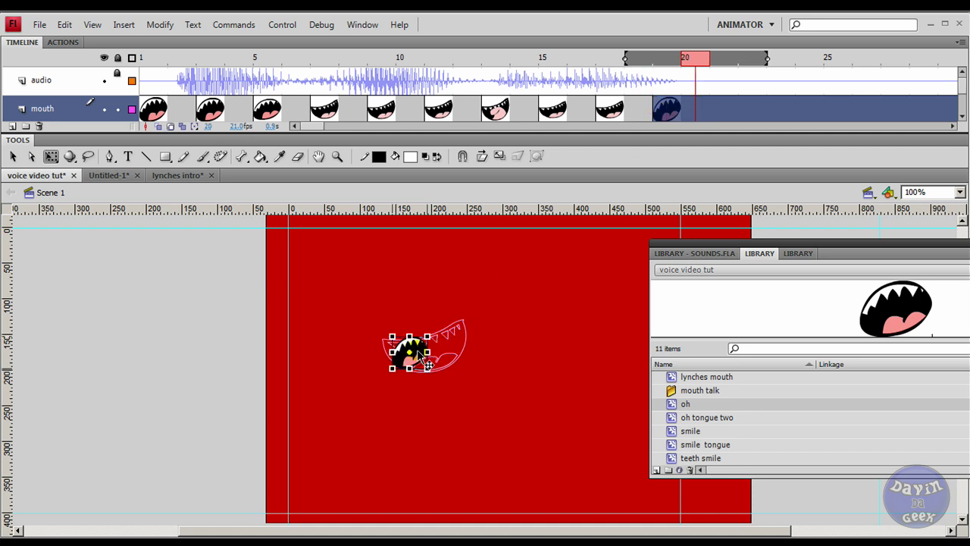
Step: Make frame 20 a keyframe, then shift its mouth right and widen it slightly
{"action": "left_click", "coordinate": [697, 110]}
{"action": "right_click", "coordinate": [699, 111]}
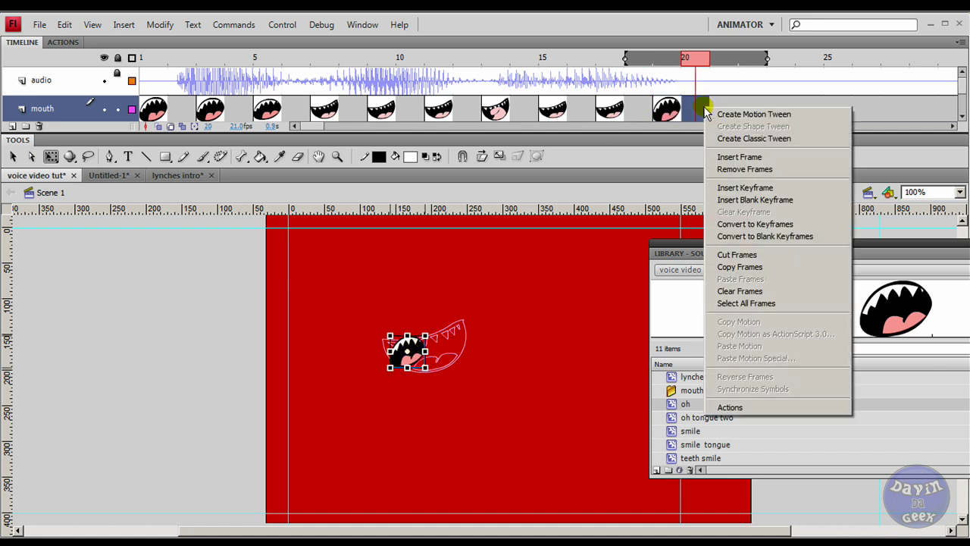
{"action": "left_click", "coordinate": [743, 188]}
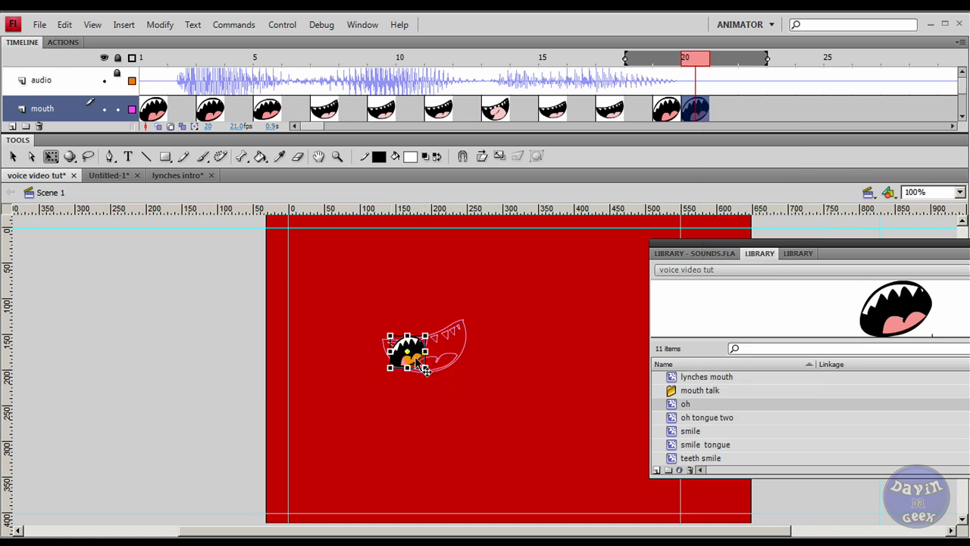
{"action": "left_click_drag", "start_coordinate": [424, 366], "coordinate": [447, 369]}
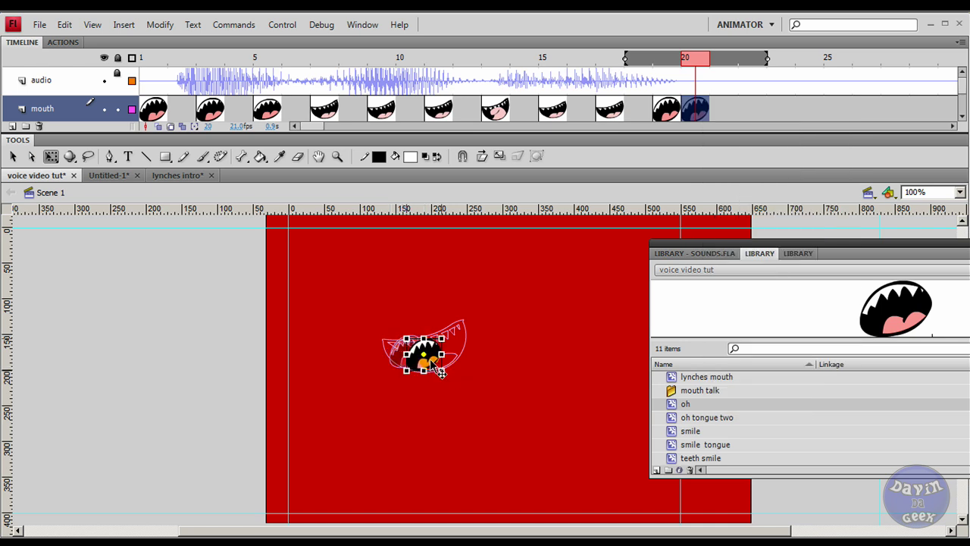
{"action": "left_click", "coordinate": [726, 110]}
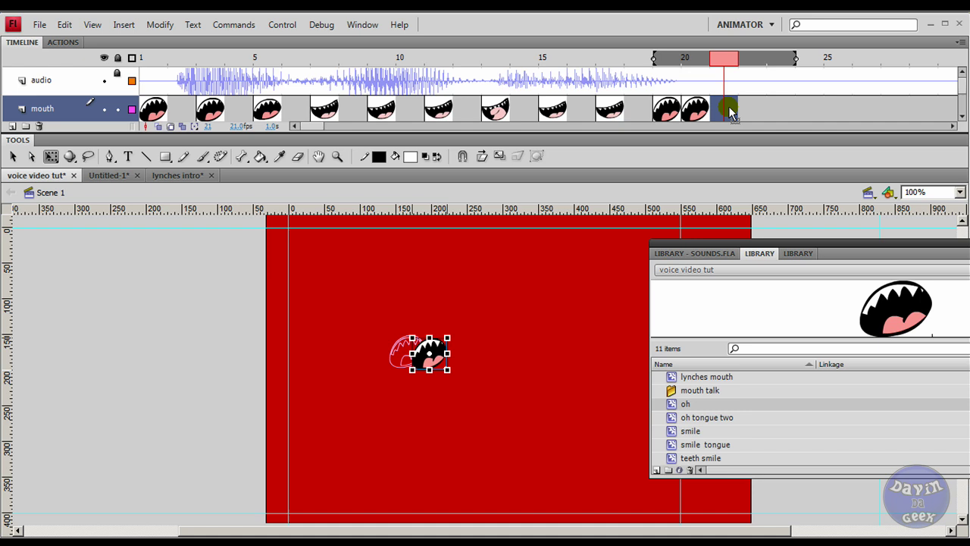
{"action": "left_click", "coordinate": [695, 111]}
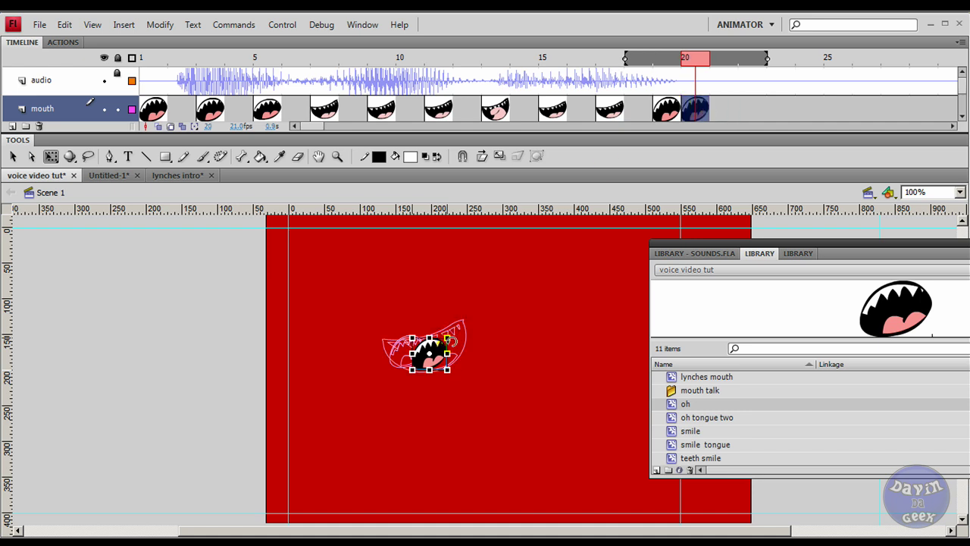
{"action": "left_click_drag", "start_coordinate": [447, 353], "coordinate": [453, 353]}
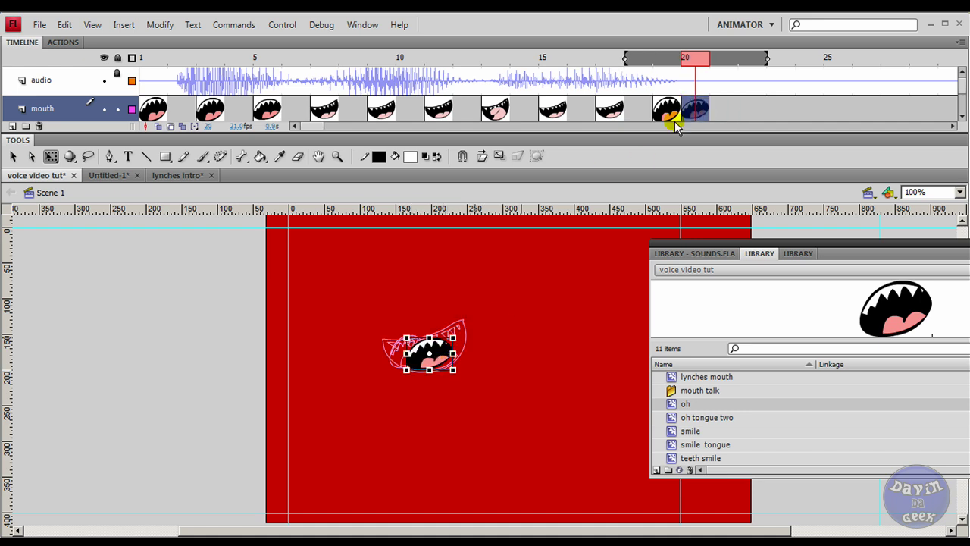
Step: Make frame 21 a keyframe with a flattened, nearly closed mouth
{"action": "left_click", "coordinate": [730, 107]}
{"action": "right_click", "coordinate": [730, 107]}
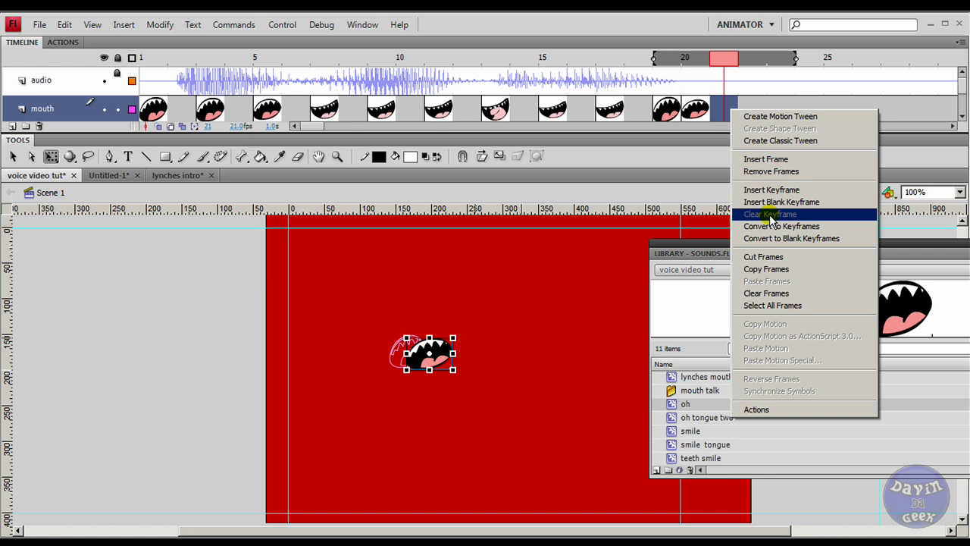
{"action": "left_click", "coordinate": [770, 191]}
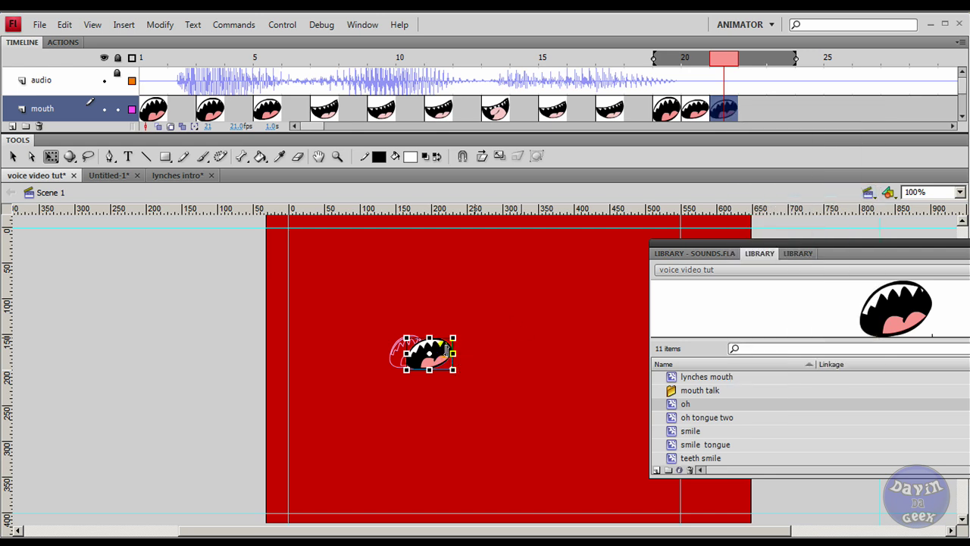
{"action": "mouse_move", "coordinate": [453, 338]}
{"action": "left_mouse_down"}
{"action": "mouse_move", "coordinate": [471, 365]}
{"action": "mouse_move", "coordinate": [472, 347]}
{"action": "left_mouse_up"}
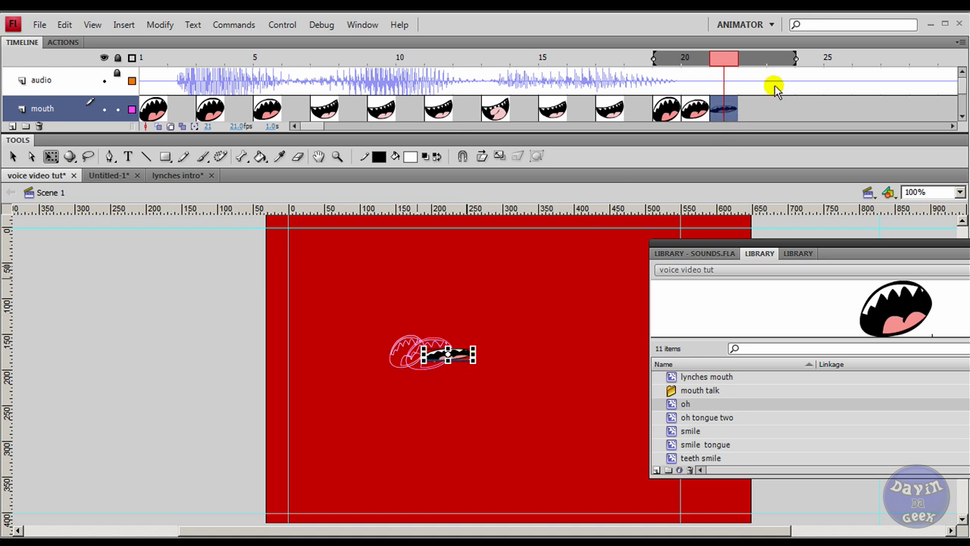
Step: Add a keyframe at frame 23 with F6 and insert a frame after frame 22
{"action": "left_click", "coordinate": [766, 110]}
{"action": "key", "text": "F6"}
{"action": "left_click", "coordinate": [757, 110]}
{"action": "right_click", "coordinate": [757, 109]}
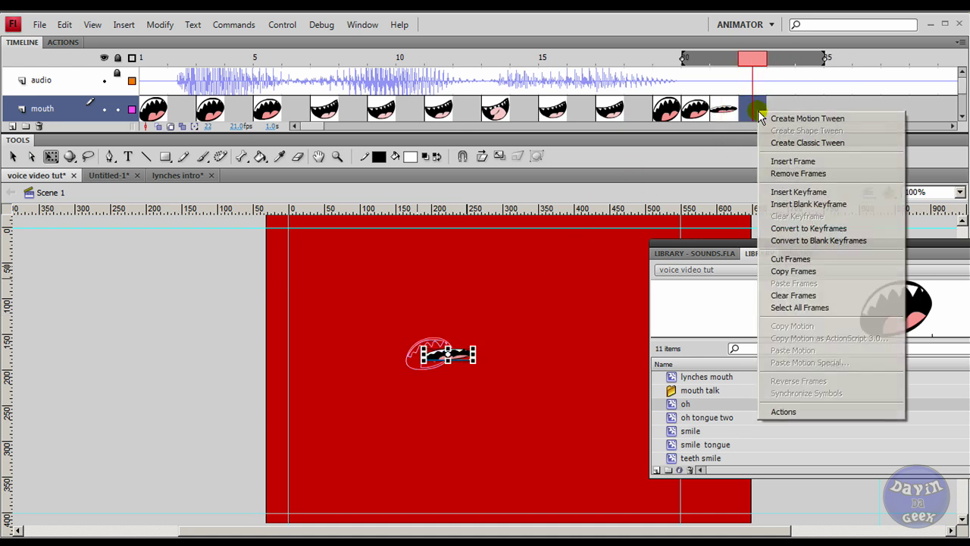
{"action": "left_click", "coordinate": [785, 204]}
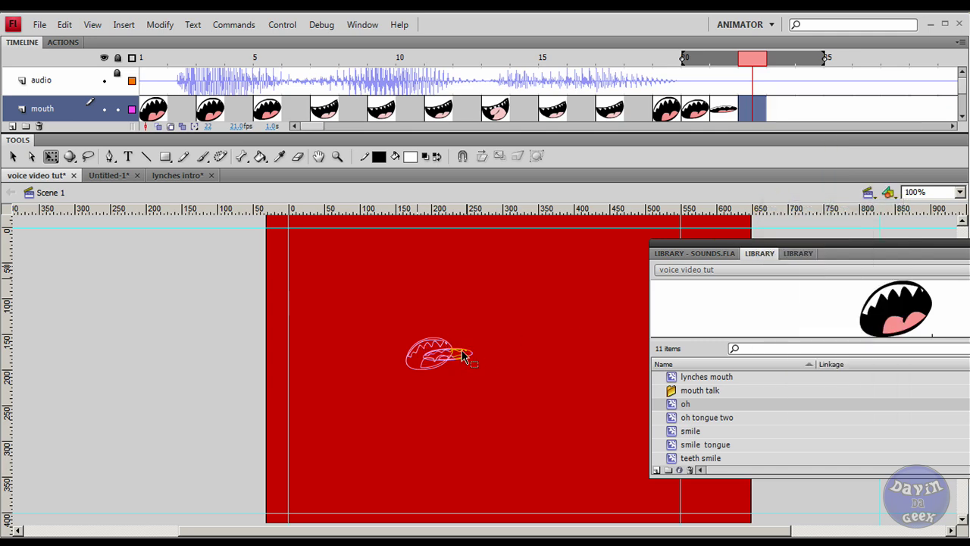
Step: Convert the new frame to a keyframe and squash its mouth into a thin line
{"action": "left_click", "coordinate": [775, 108]}
{"action": "right_click", "coordinate": [760, 107]}
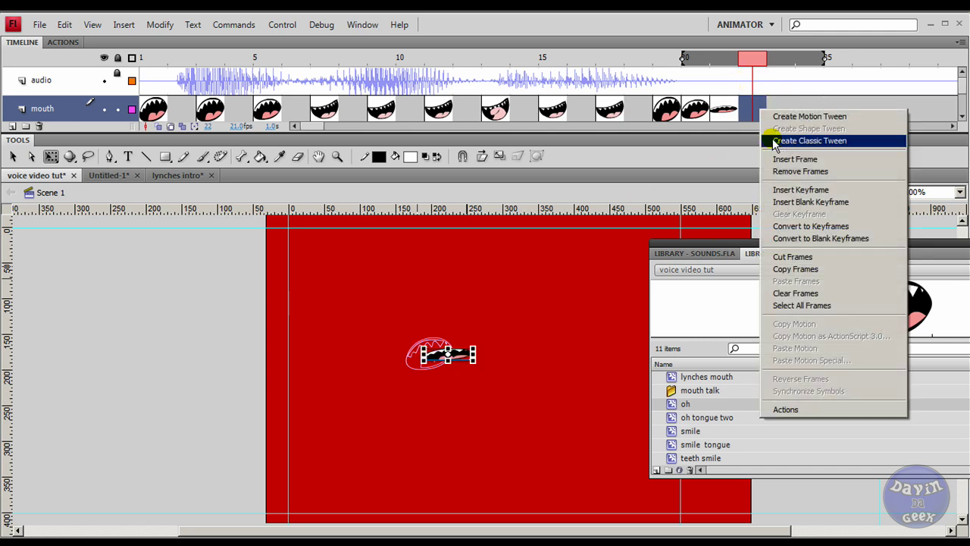
{"action": "left_click", "coordinate": [790, 191]}
{"action": "left_click_drag", "start_coordinate": [448, 346], "coordinate": [448, 351]}
Step: Make frame 24 a keyframe holding the squashed mouth, then deselect it
{"action": "left_click", "coordinate": [782, 114]}
{"action": "right_click", "coordinate": [783, 114]}
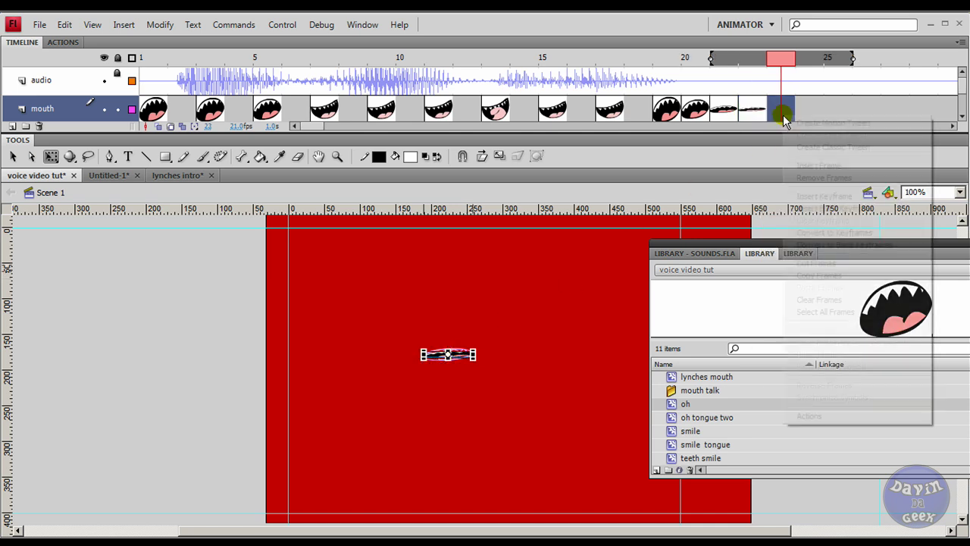
{"action": "left_click", "coordinate": [817, 196]}
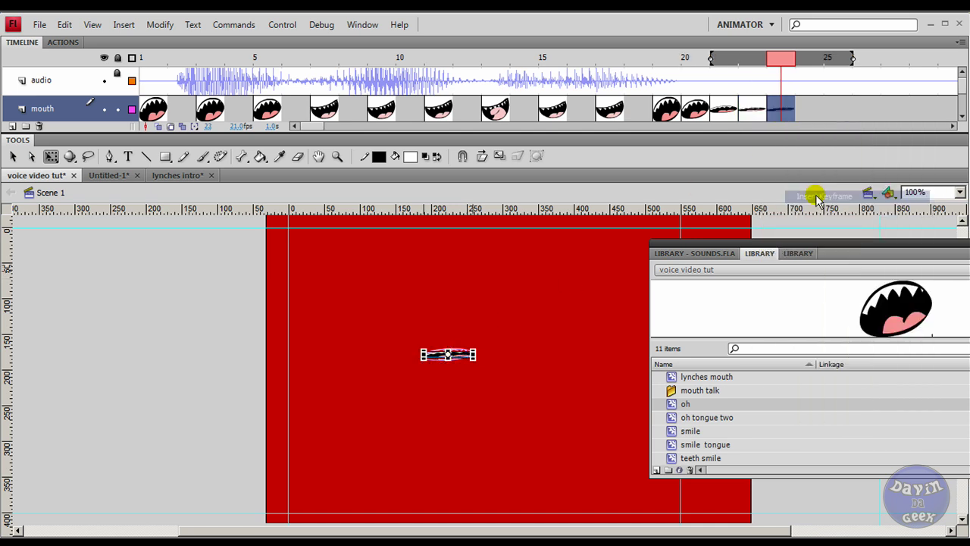
{"action": "left_click", "coordinate": [558, 283]}
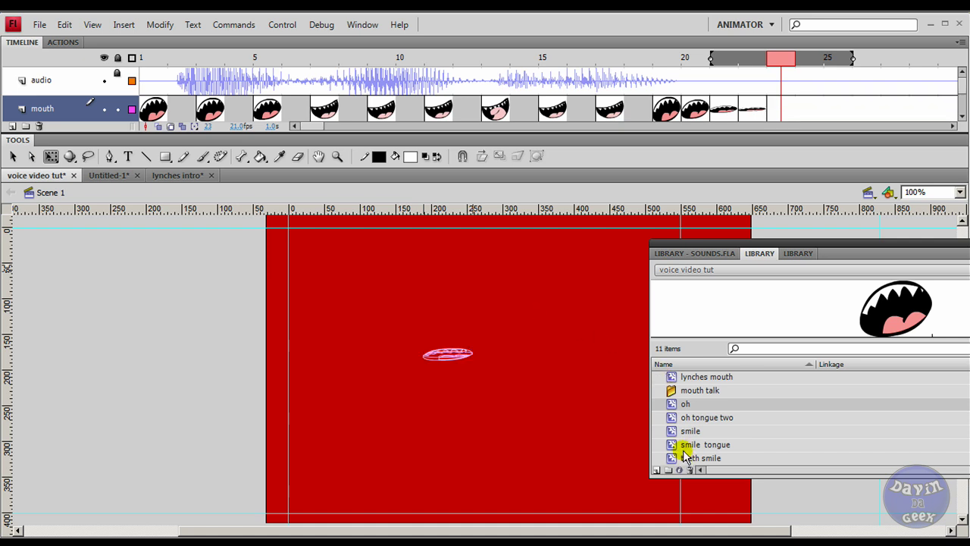
{"action": "scroll", "coordinate": [676, 421], "scroll_direction": "down", "scroll_amount": 1}
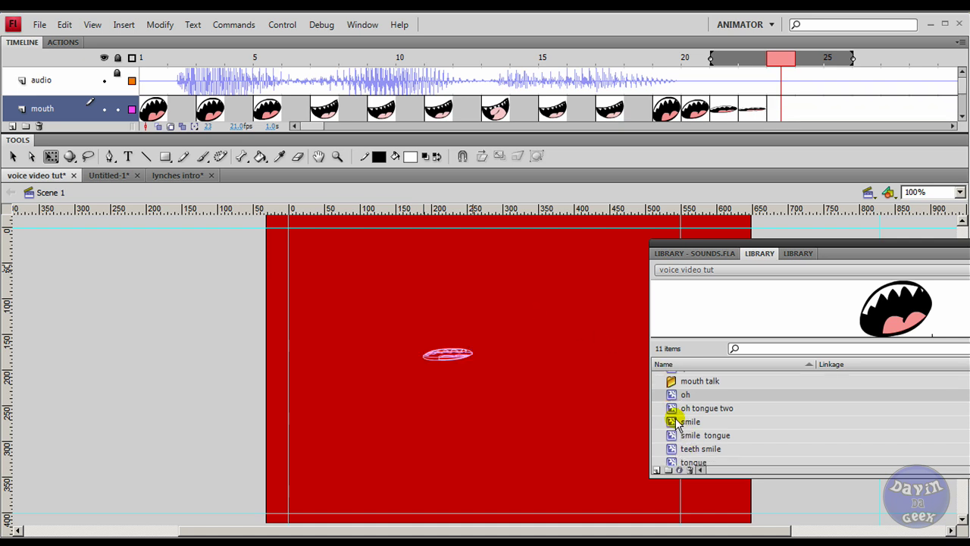
{"action": "scroll", "coordinate": [676, 423], "scroll_direction": "down", "scroll_amount": 1}
{"action": "scroll", "coordinate": [671, 428], "scroll_direction": "up", "scroll_amount": 3}
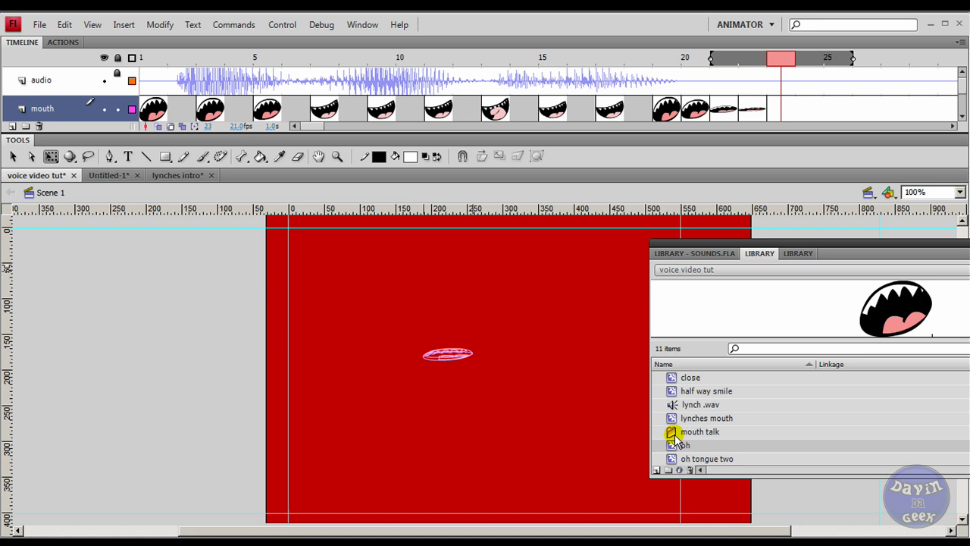
Step: Place the 'close' mouth symbol, shrink it to match, undo a stray skew, and reposition it
{"action": "left_click_drag", "start_coordinate": [664, 376], "coordinate": [452, 364]}
{"action": "left_click_drag", "start_coordinate": [520, 343], "coordinate": [488, 355]}
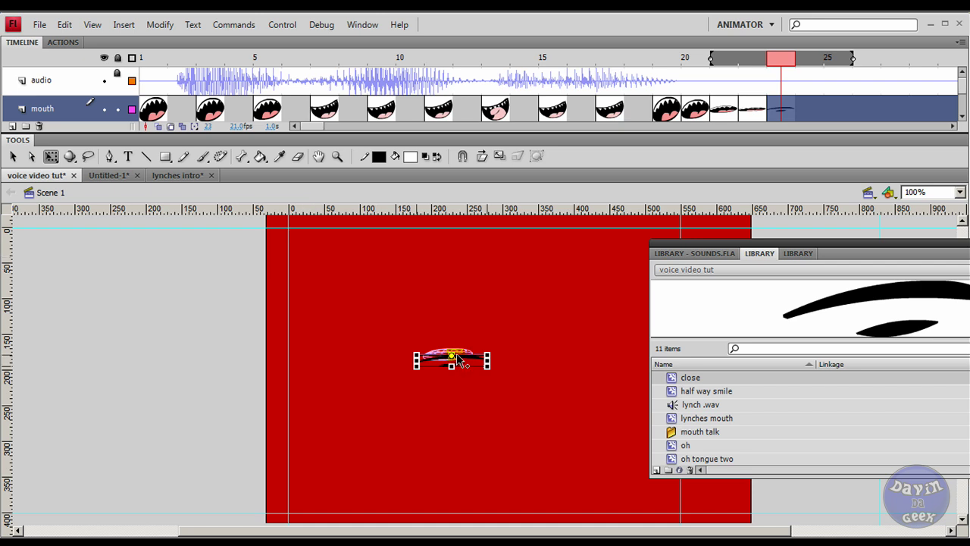
{"action": "left_click_drag", "start_coordinate": [459, 366], "coordinate": [426, 366]}
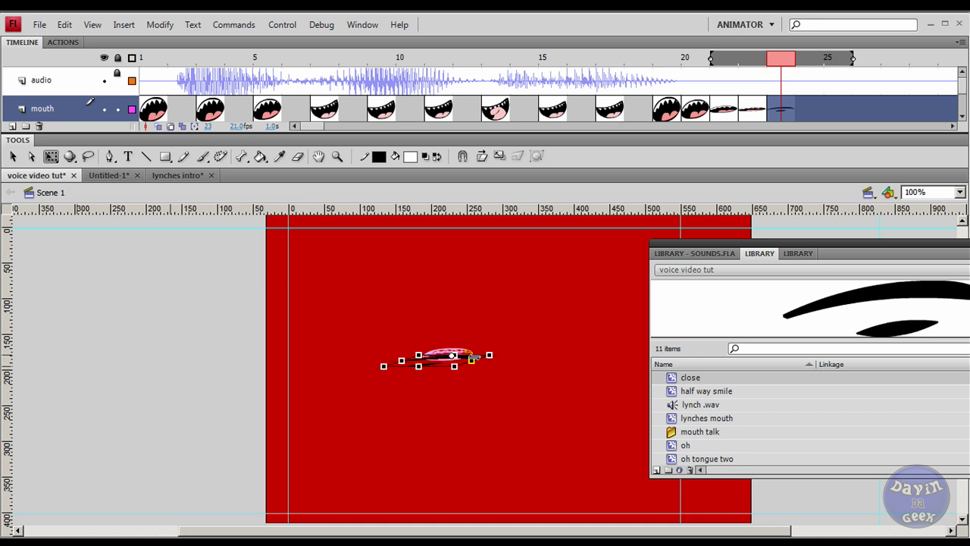
{"action": "key", "text": "ctrl+z"}
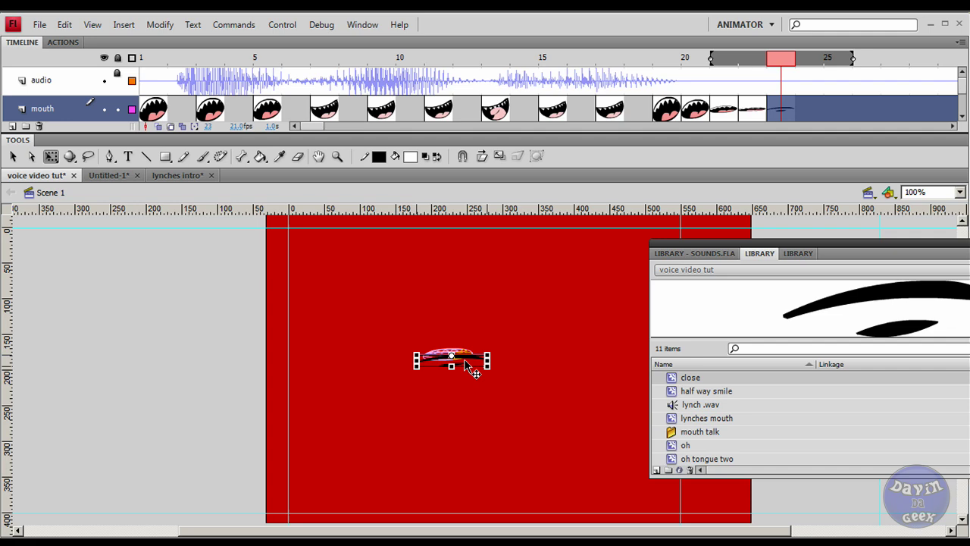
{"action": "left_click_drag", "start_coordinate": [464, 359], "coordinate": [457, 357]}
{"action": "left_click", "coordinate": [798, 113]}
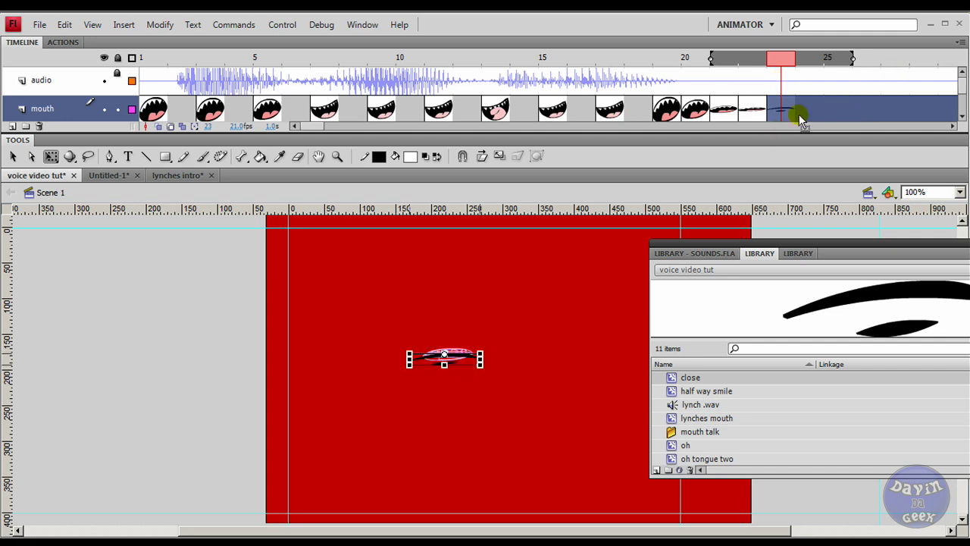
Step: Make frame 24 a closed-mouth keyframe, nudge the mouth up, and run a Ctrl+Enter test movie
{"action": "right_click", "coordinate": [811, 111]}
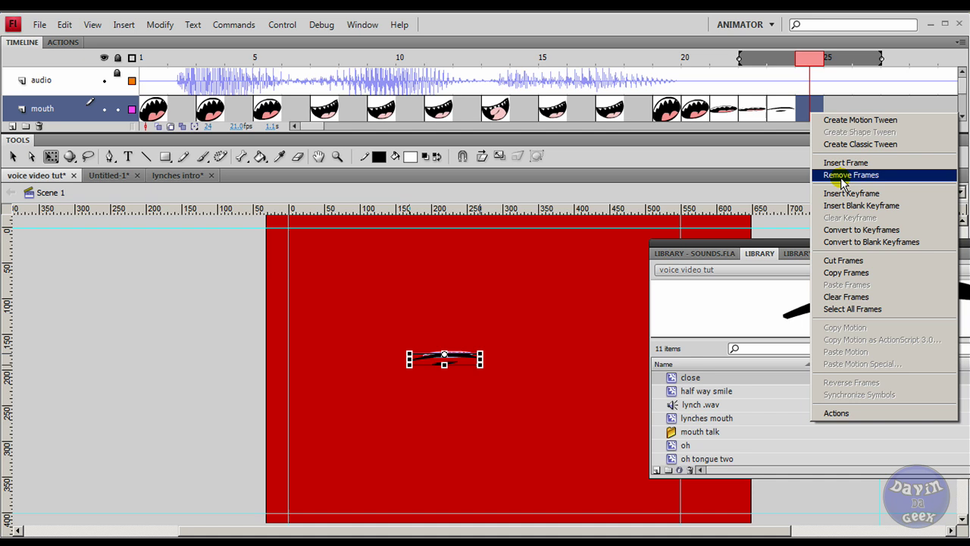
{"action": "left_click", "coordinate": [845, 195]}
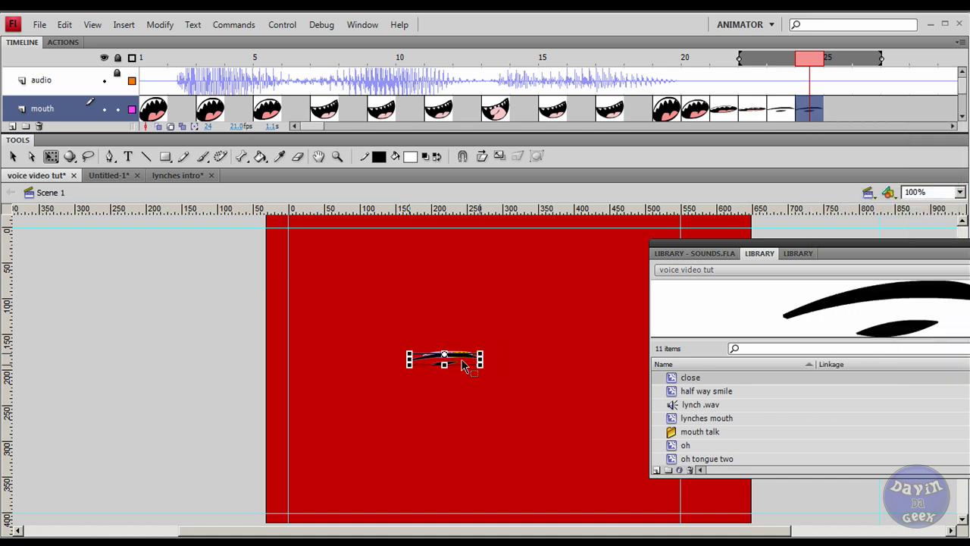
{"action": "key", "text": "Up"}
{"action": "key", "text": "Up"}
{"action": "key", "text": "Up"}
{"action": "key", "text": "Up"}
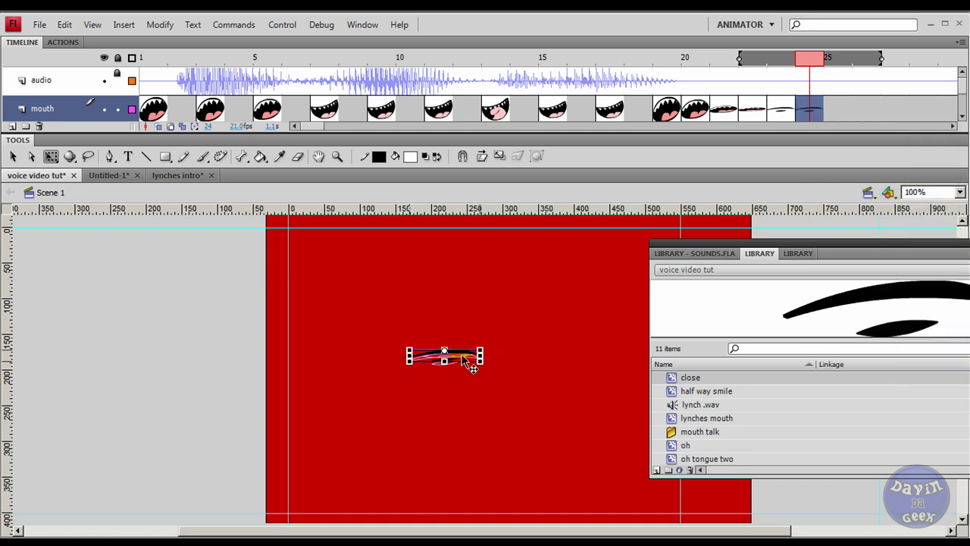
{"action": "key", "text": "ctrl+Return"}
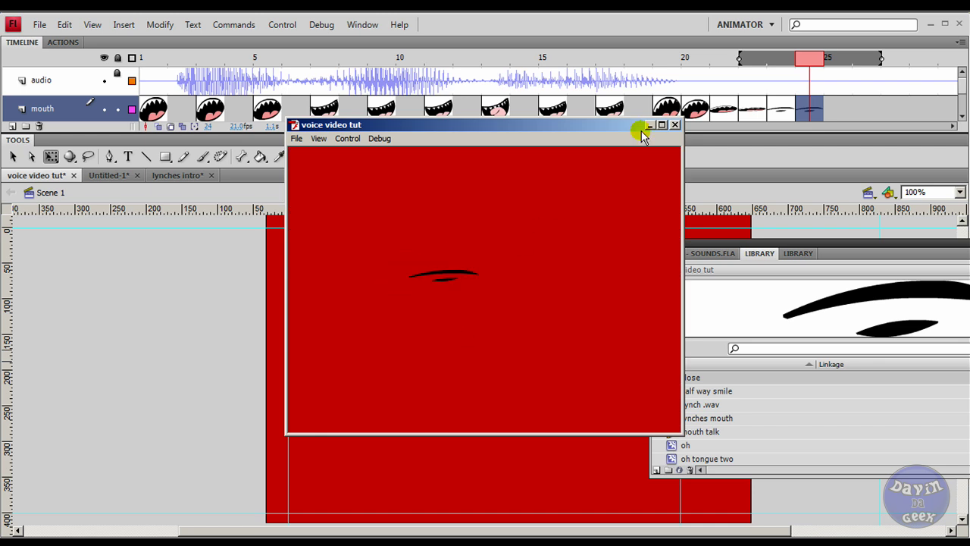
Step: Close the test movie window, leaving the timeline ending on the closed mouth
{"action": "left_click", "coordinate": [674, 124]}
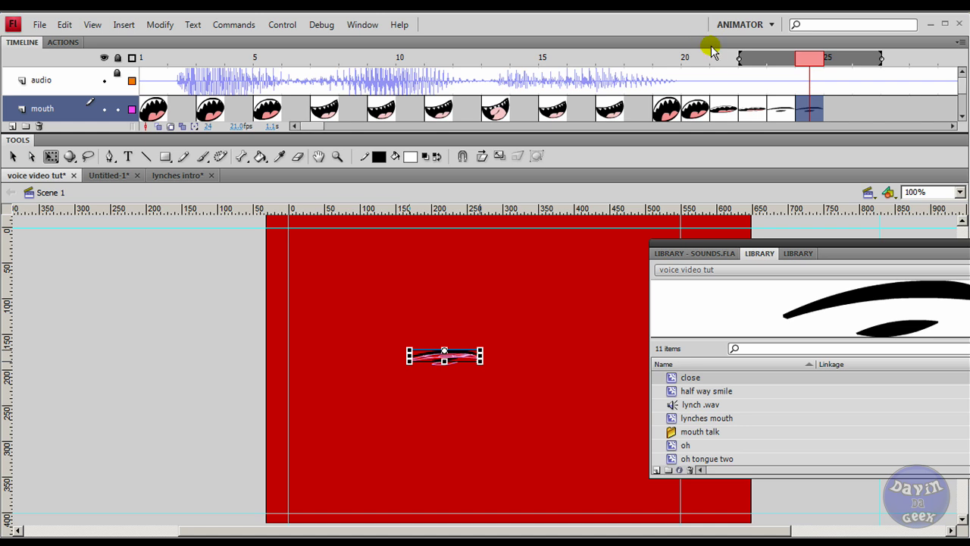
Step: Scrub back through the animation, turn off onion skinning, and select the mouth at frame 4
{"action": "left_click_drag", "start_coordinate": [814, 61], "coordinate": [355, 73]}
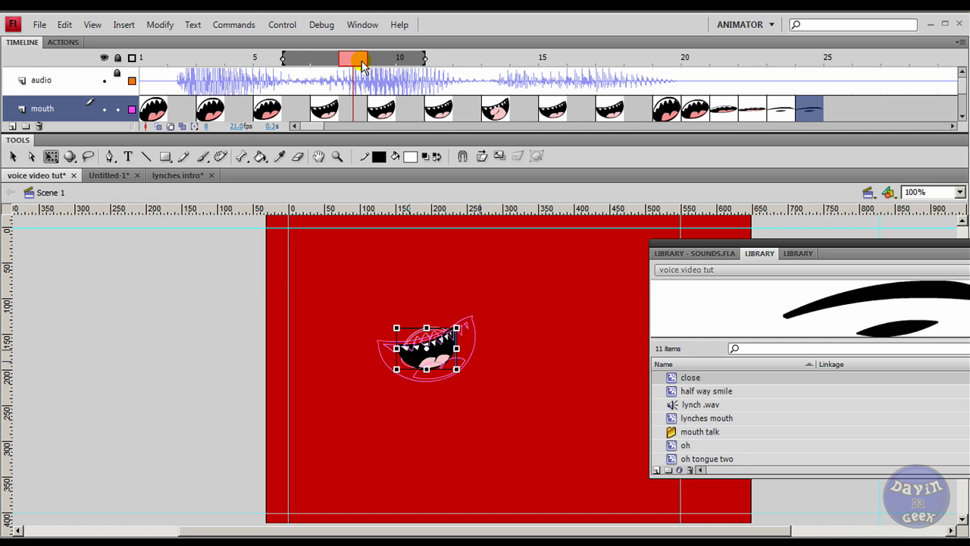
{"action": "mouse_move", "coordinate": [355, 59]}
{"action": "left_mouse_down"}
{"action": "mouse_move", "coordinate": [133, 81]}
{"action": "mouse_move", "coordinate": [354, 81]}
{"action": "left_mouse_up"}
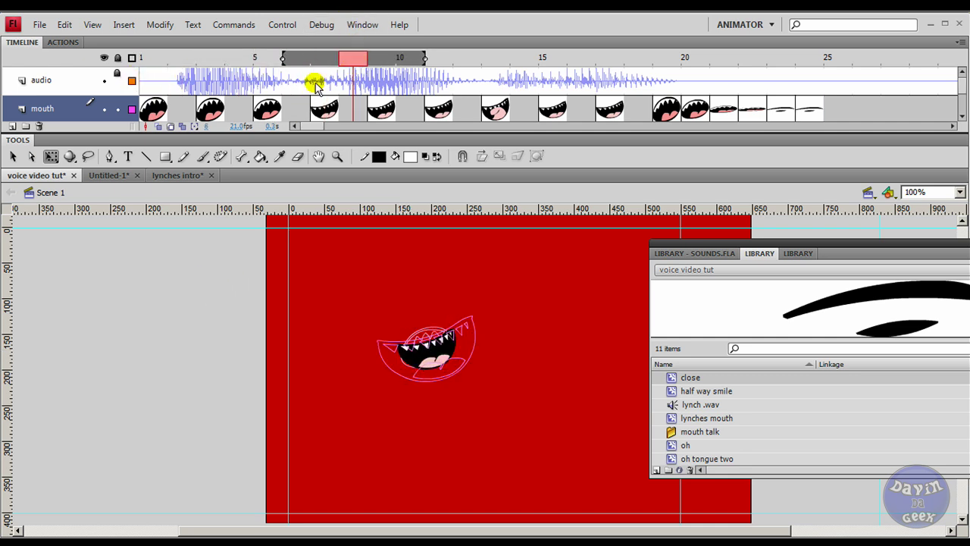
{"action": "left_click", "coordinate": [170, 126]}
{"action": "left_click", "coordinate": [325, 58]}
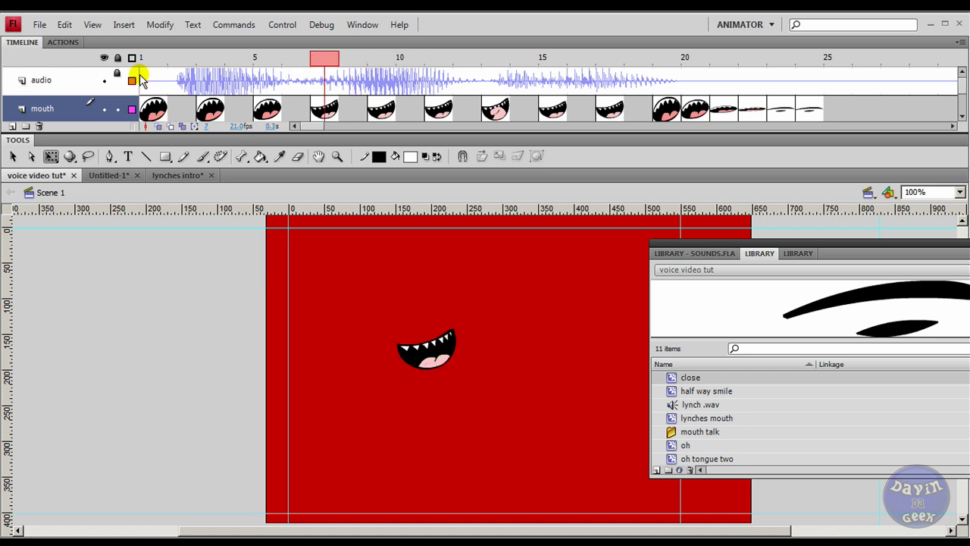
{"action": "left_click", "coordinate": [141, 81]}
{"action": "left_click", "coordinate": [235, 109]}
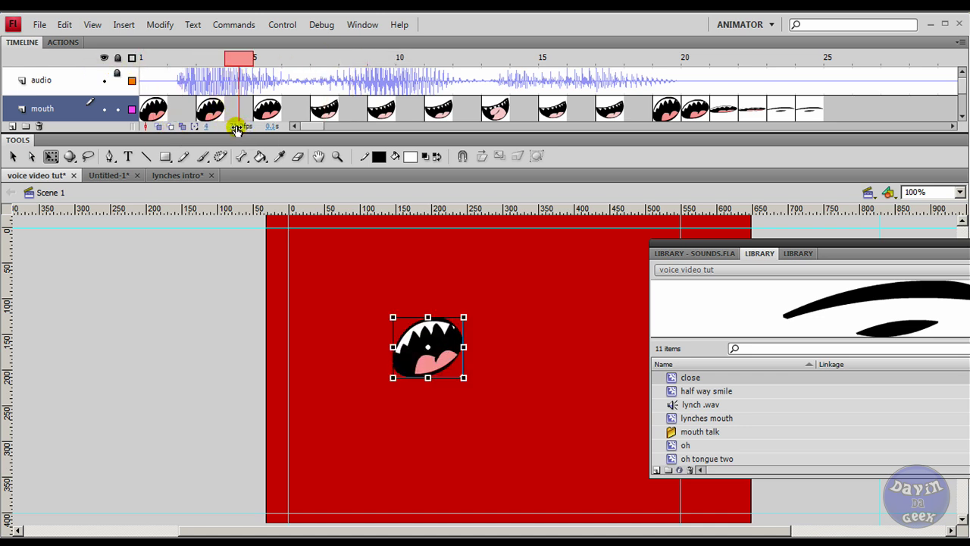
Step: Lower the frame rate to 20 fps, re-enable onion skinning at frame 19, and test the movie
{"action": "left_click_drag", "start_coordinate": [239, 129], "coordinate": [241, 127]}
{"action": "mouse_move", "coordinate": [256, 59]}
{"action": "left_mouse_down"}
{"action": "mouse_move", "coordinate": [147, 60]}
{"action": "mouse_move", "coordinate": [757, 76]}
{"action": "mouse_move", "coordinate": [643, 71]}
{"action": "mouse_move", "coordinate": [676, 86]}
{"action": "left_mouse_up"}
{"action": "left_click", "coordinate": [665, 110]}
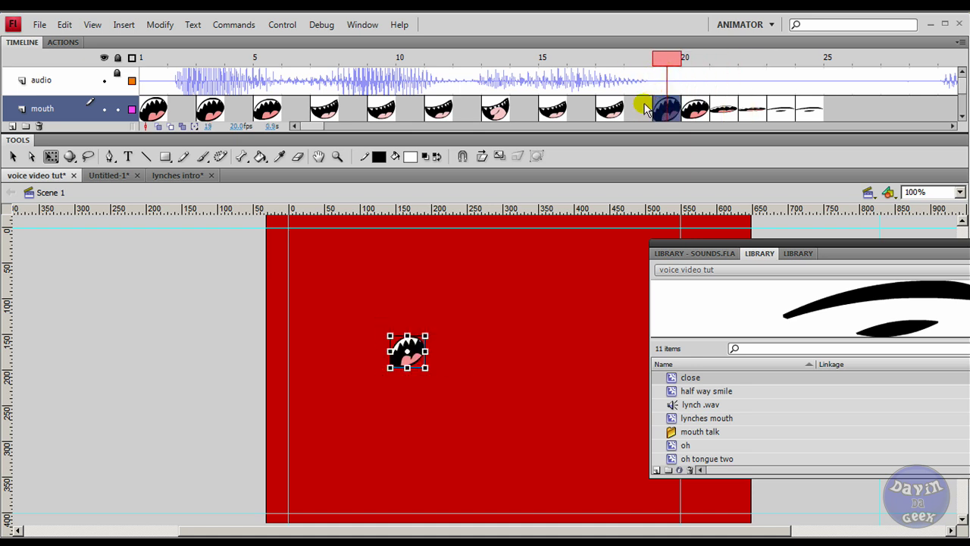
{"action": "left_click", "coordinate": [172, 126]}
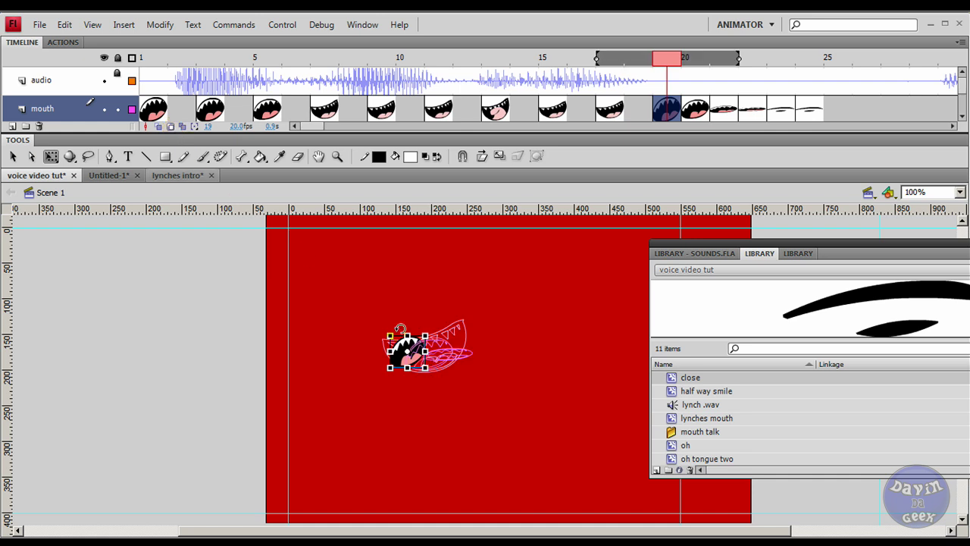
{"action": "left_click", "coordinate": [212, 58]}
{"action": "key", "text": "ctrl+Return"}
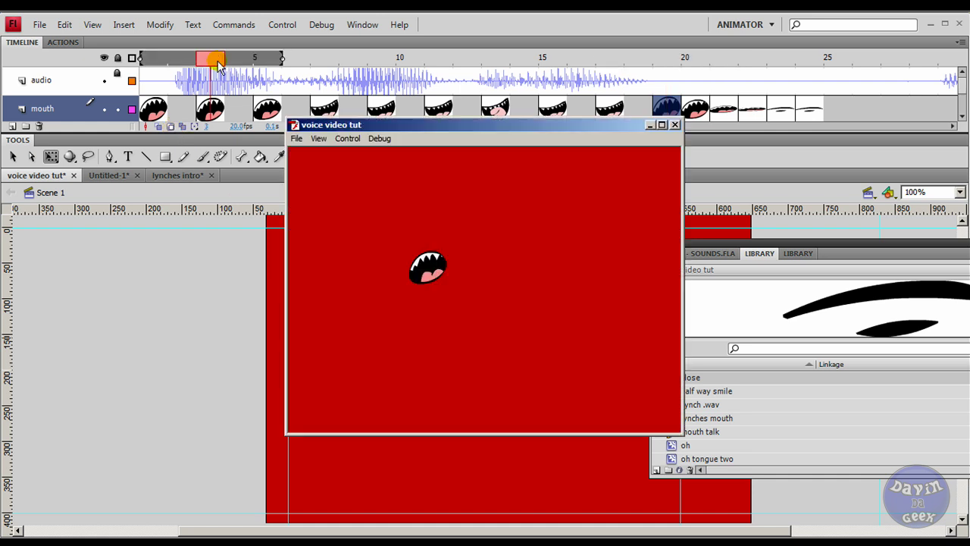
Step: Close the 20 fps test movie window to return to the stage
{"action": "left_click", "coordinate": [674, 124]}
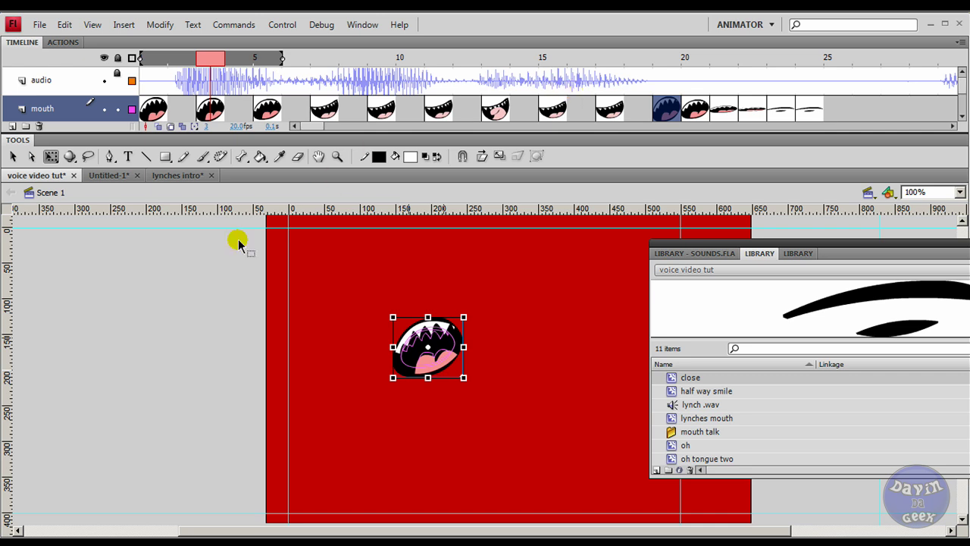